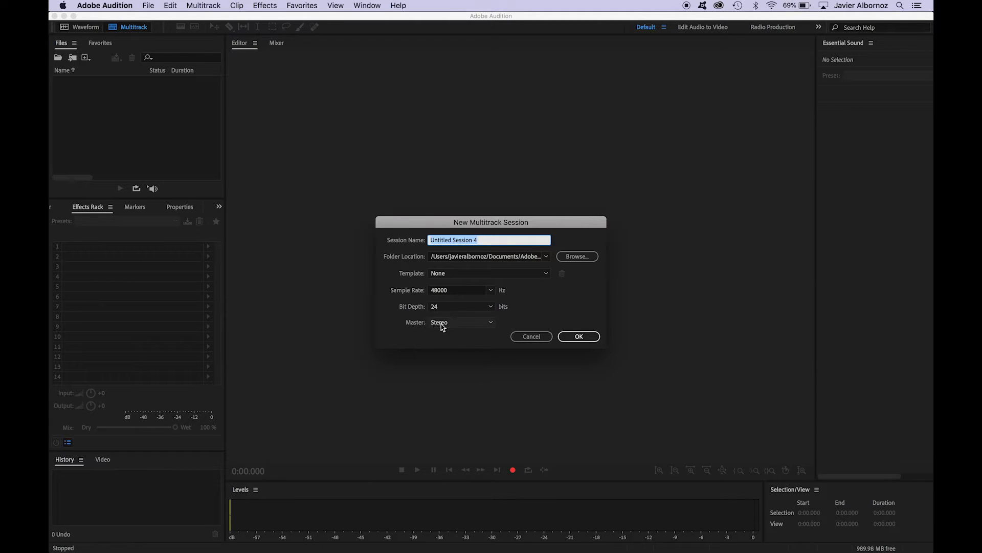
# Create the new multitrack session with a Stereo master, keeping the 48000 Hz sample rate and 24-bit depth.
pyautogui.click(490, 322)
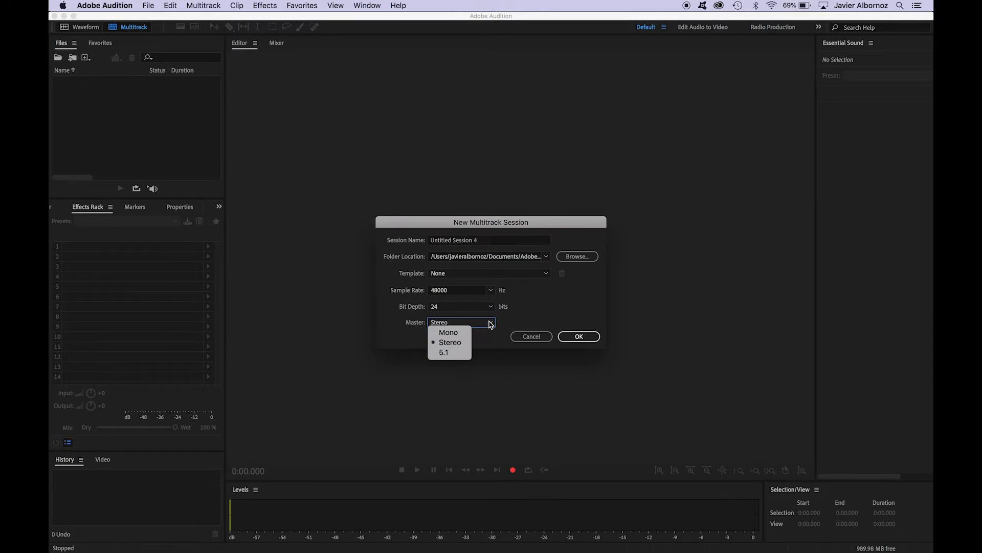
pyautogui.click(459, 344)
pyautogui.click(581, 337)
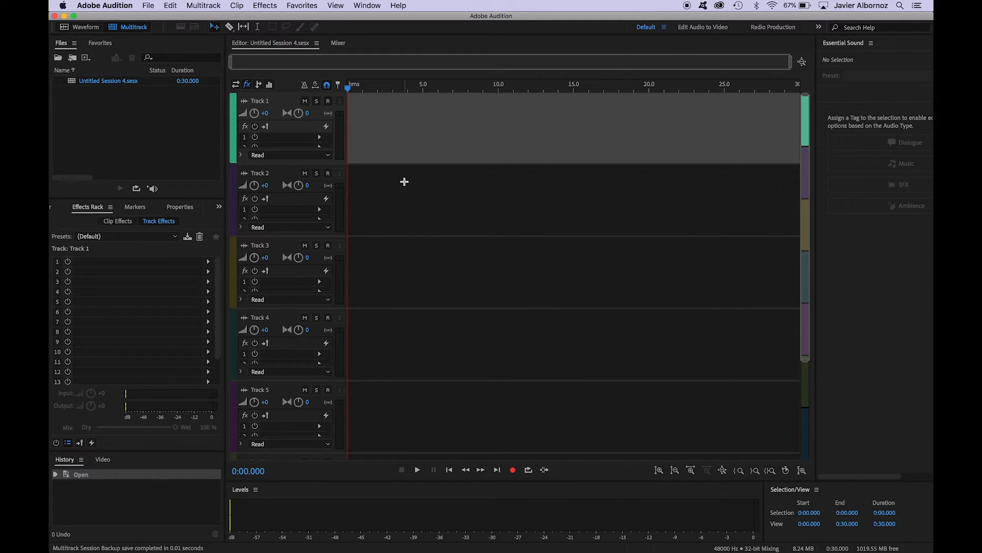
# Examine the session's tracks in the editor and in the mixer, including the Master channel.
pyautogui.scroll(-3, 404, 181)
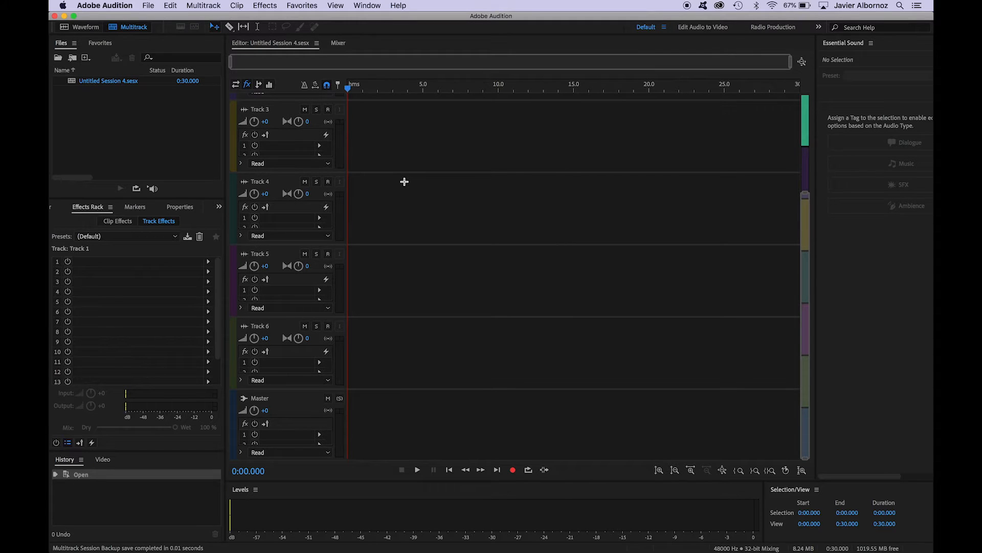
pyautogui.scroll(2, 405, 182)
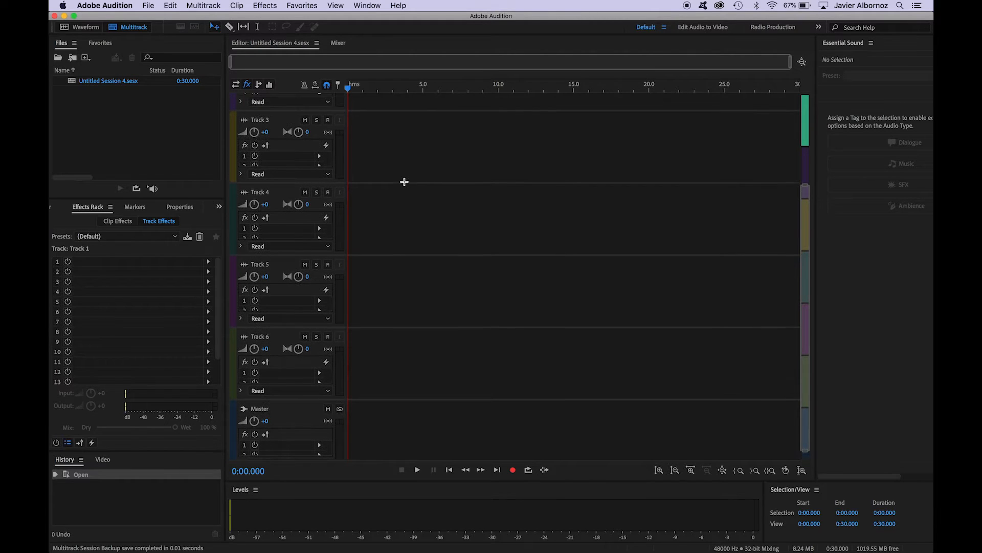
pyautogui.scroll(2, 404, 181)
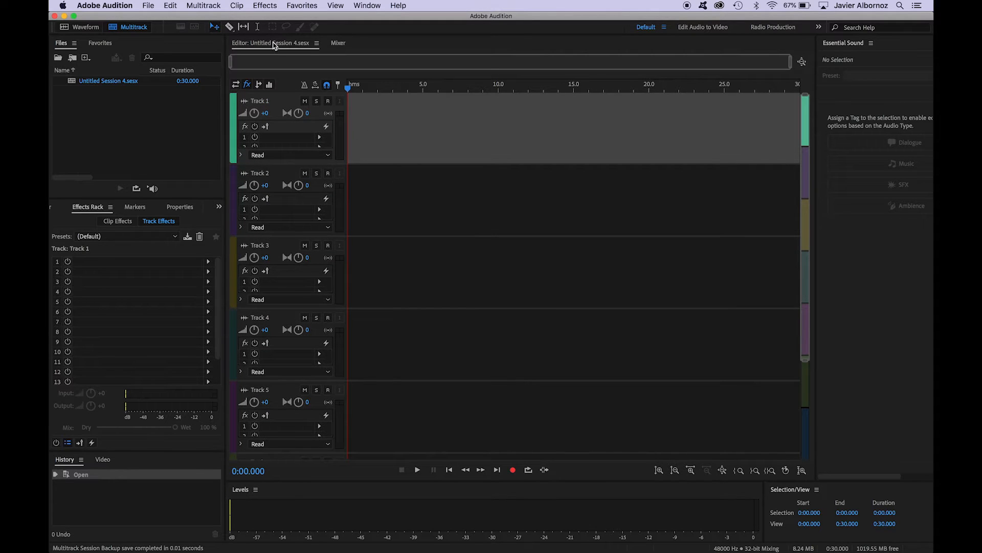
pyautogui.click(339, 45)
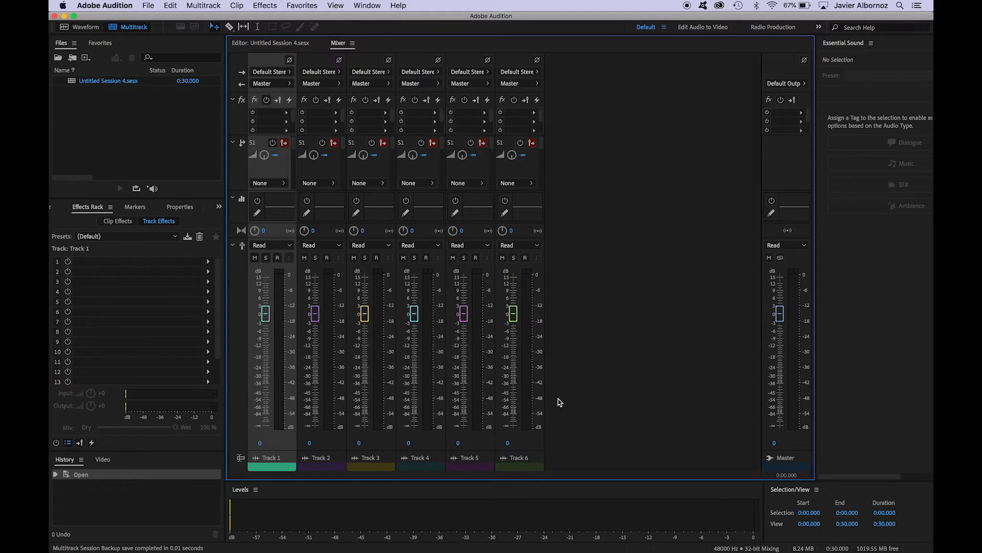
pyautogui.click(797, 172)
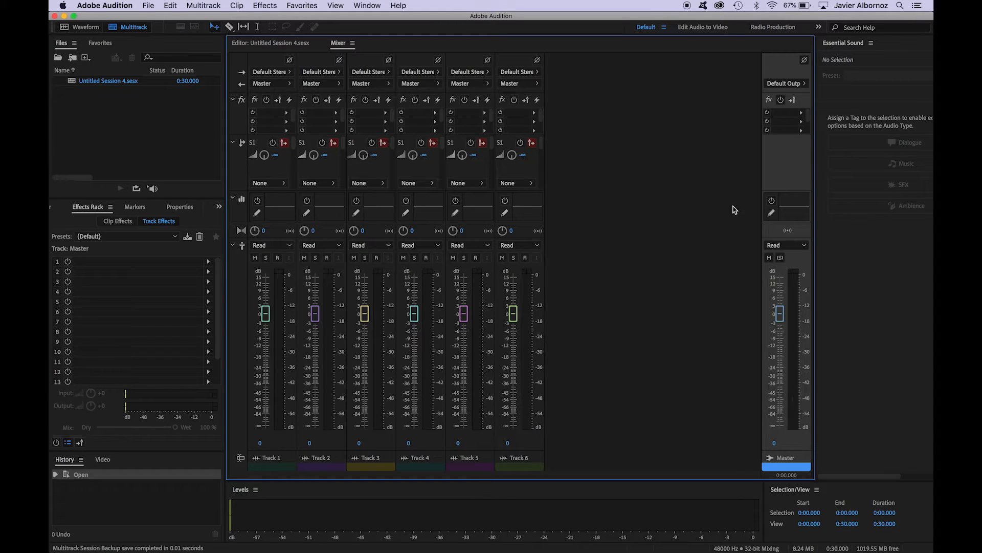
pyautogui.click(780, 313)
pyautogui.click(289, 44)
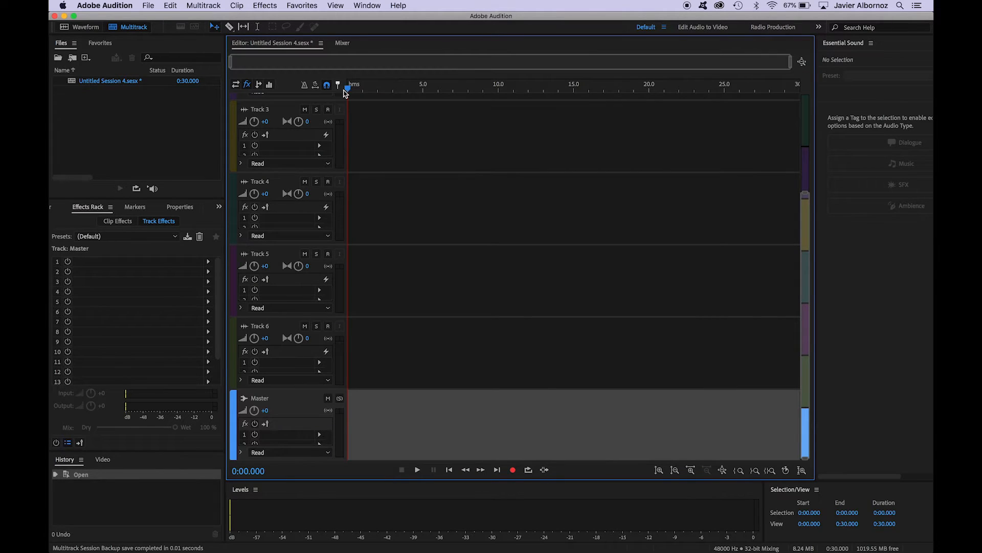
pyautogui.scroll(3, 364, 152)
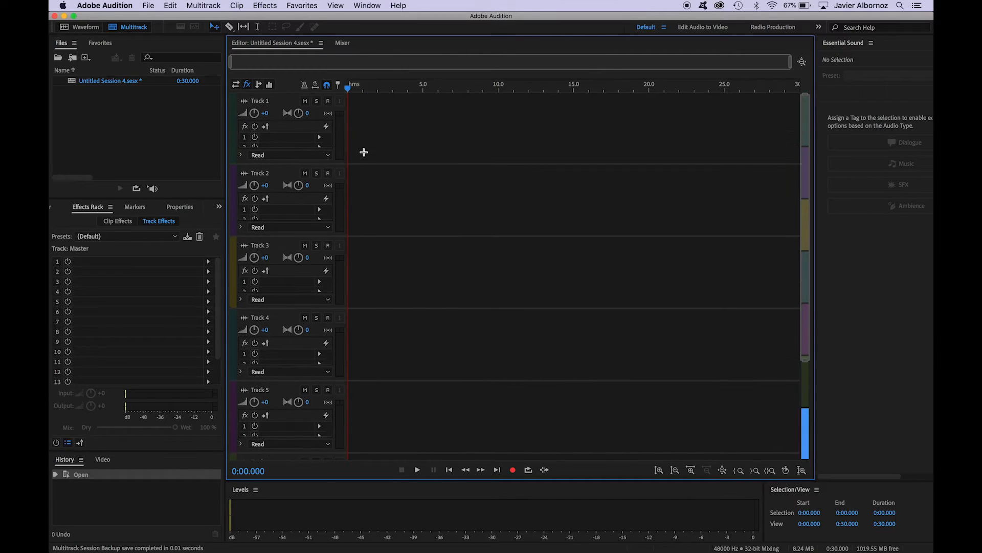
# Place ENG_18.wav on Track 1 and ENG_21.wav on Track 2, with both clips starting at 0:00.
pyautogui.click(275, 102)
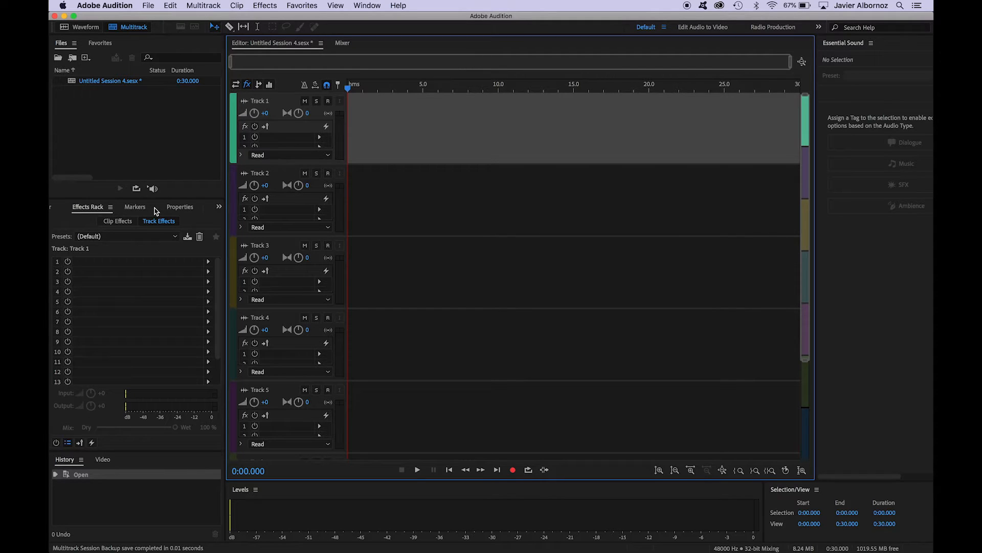
pyautogui.hotkey('alt', '8')
pyautogui.click(80, 210)
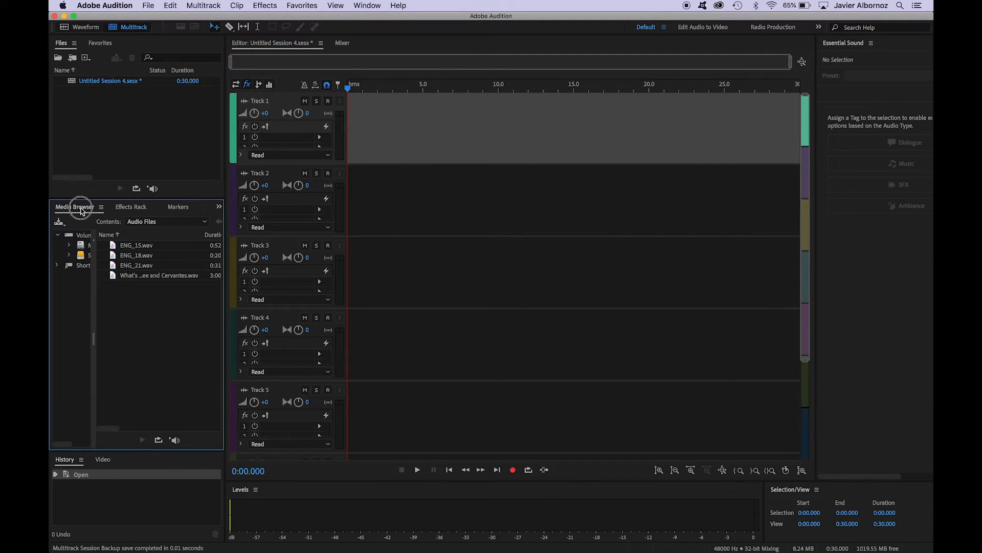
pyautogui.click(140, 257)
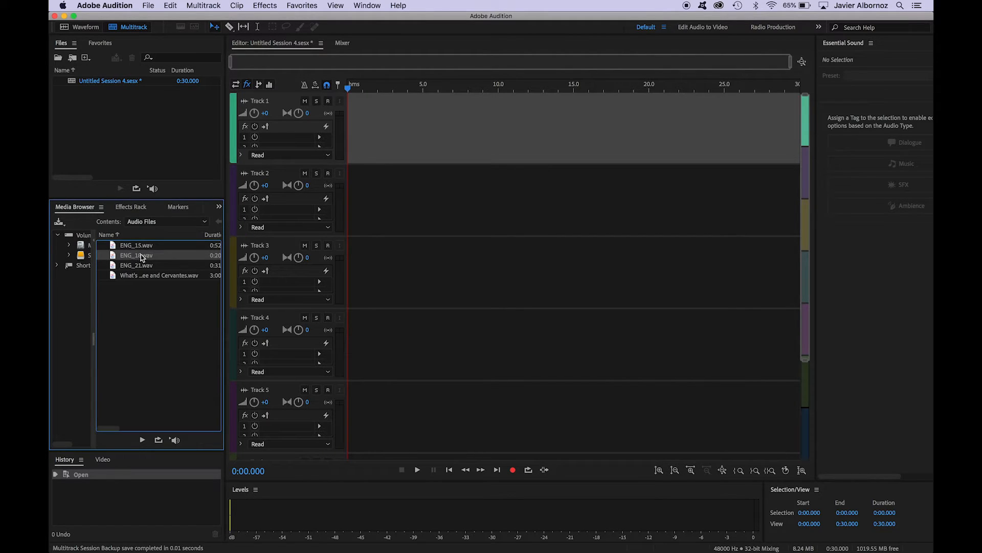
pyautogui.moveTo(138, 257); pyautogui.dragTo(367, 141)
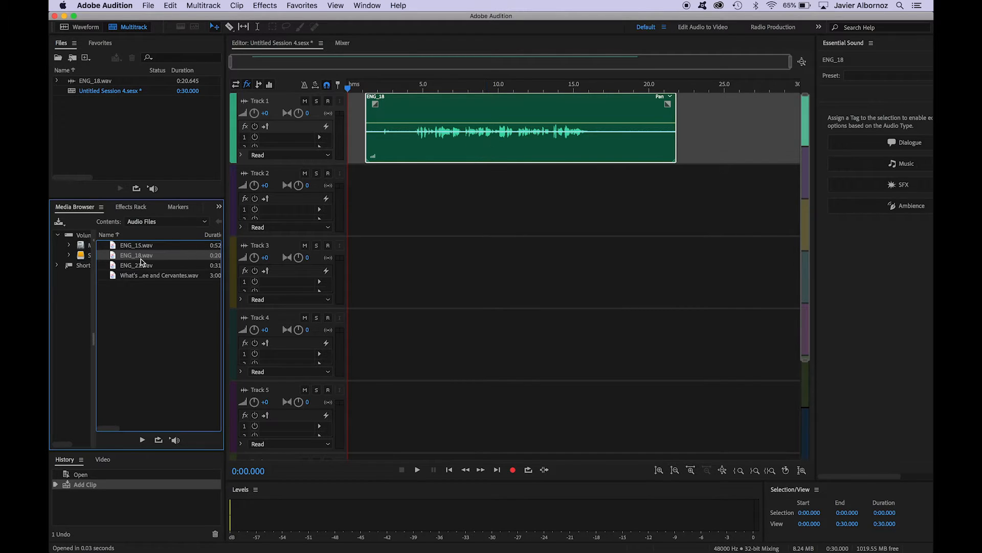
pyautogui.moveTo(139, 266); pyautogui.dragTo(343, 217)
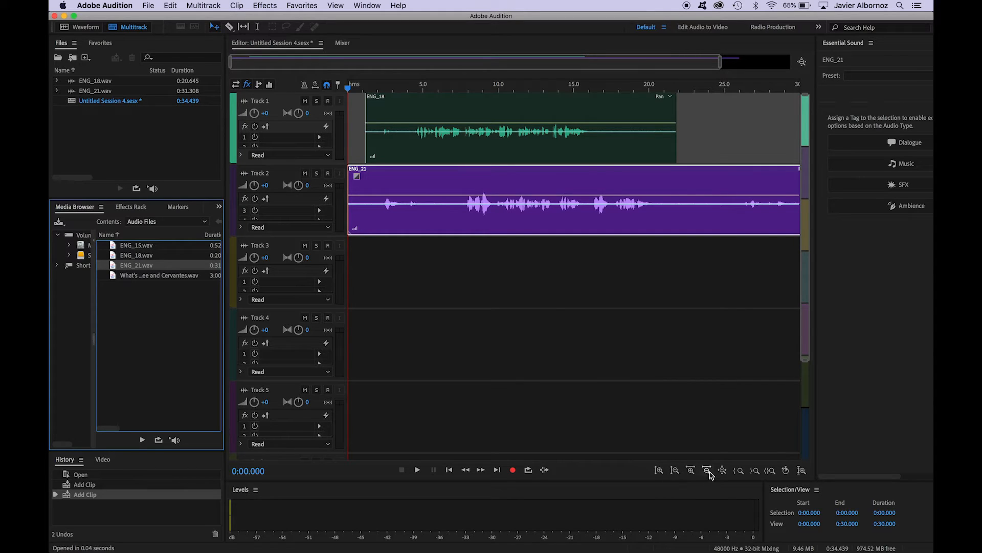
pyautogui.click(708, 470)
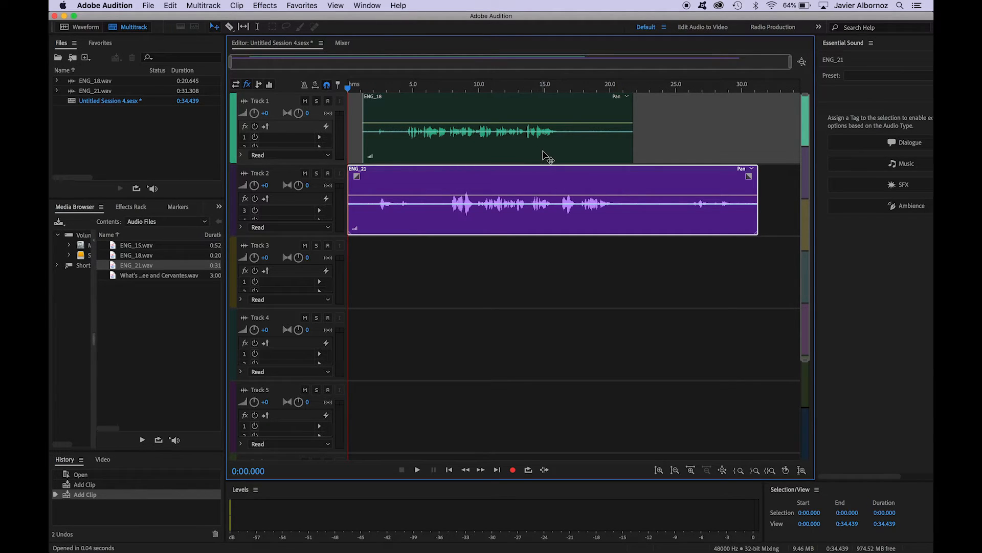
pyautogui.moveTo(561, 157); pyautogui.dragTo(516, 150)
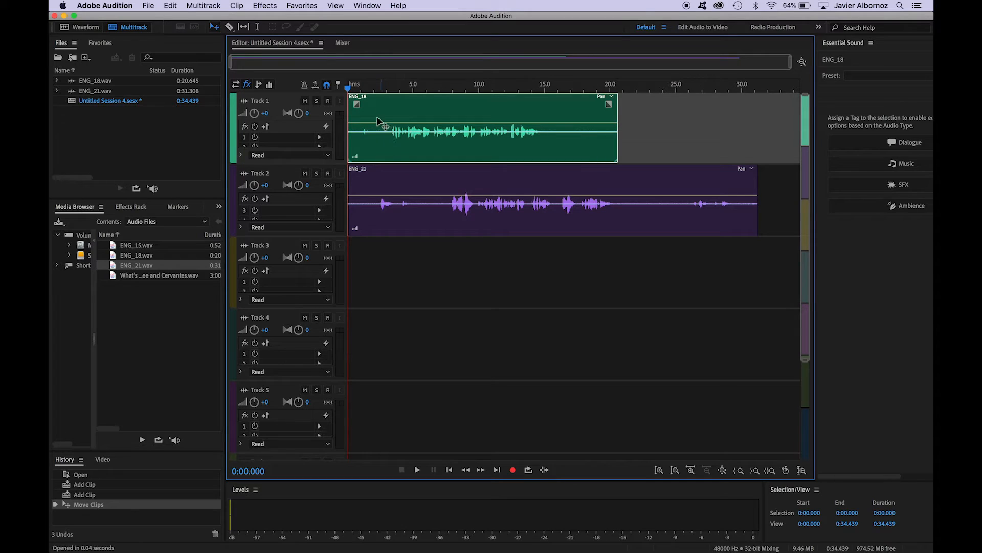
# Mute and unmute Track 1, and audition it in solo for a few seconds before turning solo off.
pyautogui.click(305, 102)
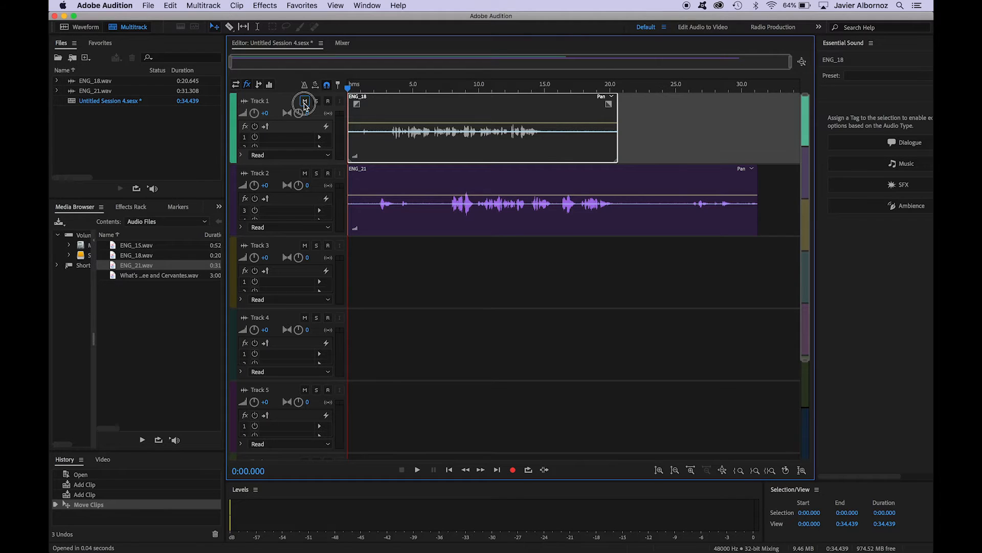
pyautogui.click(305, 102)
pyautogui.click(316, 101)
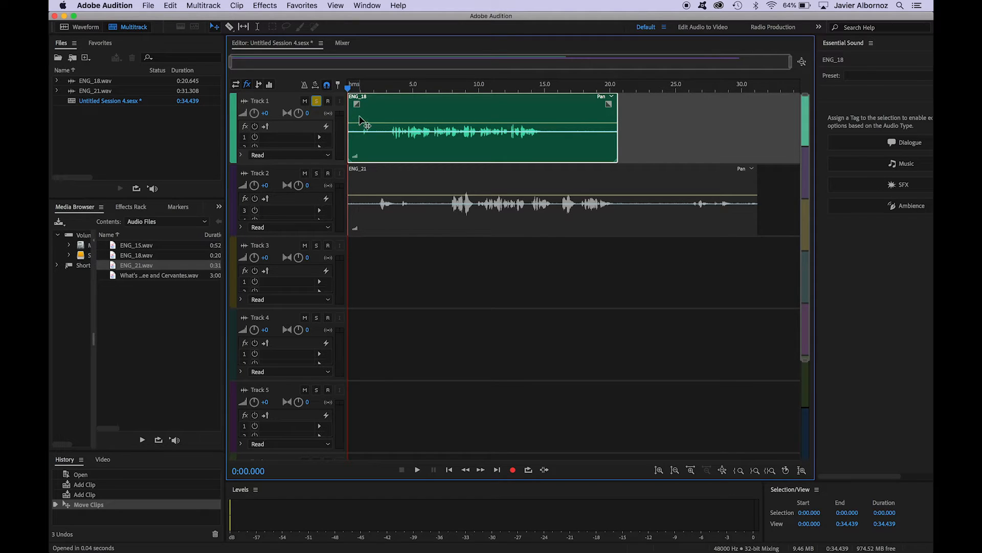
pyautogui.press('space')
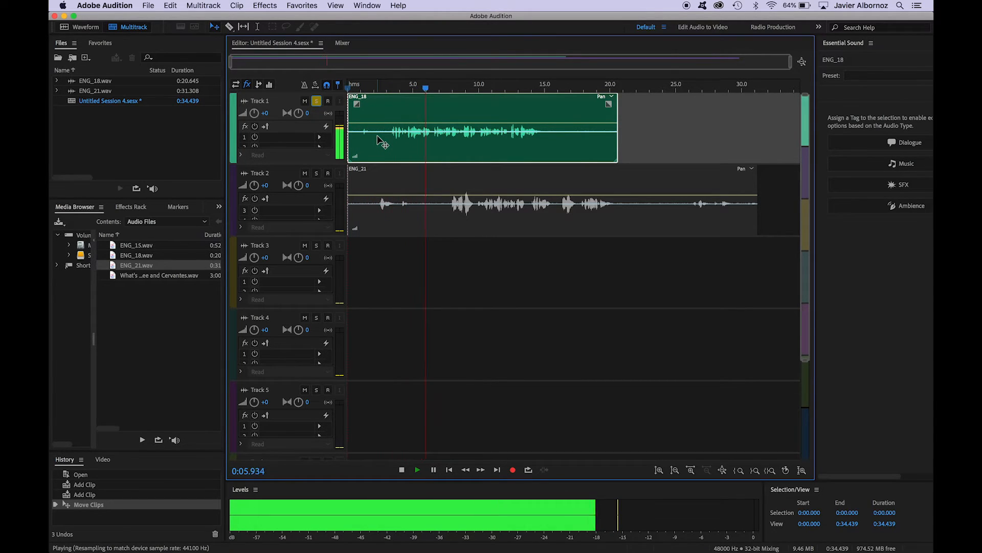
pyautogui.press('space')
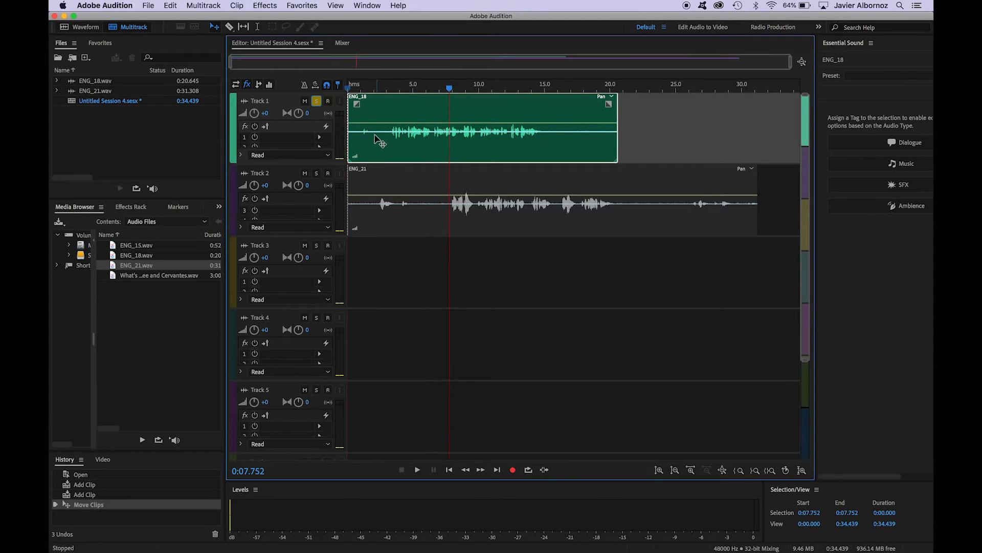
pyautogui.click(317, 101)
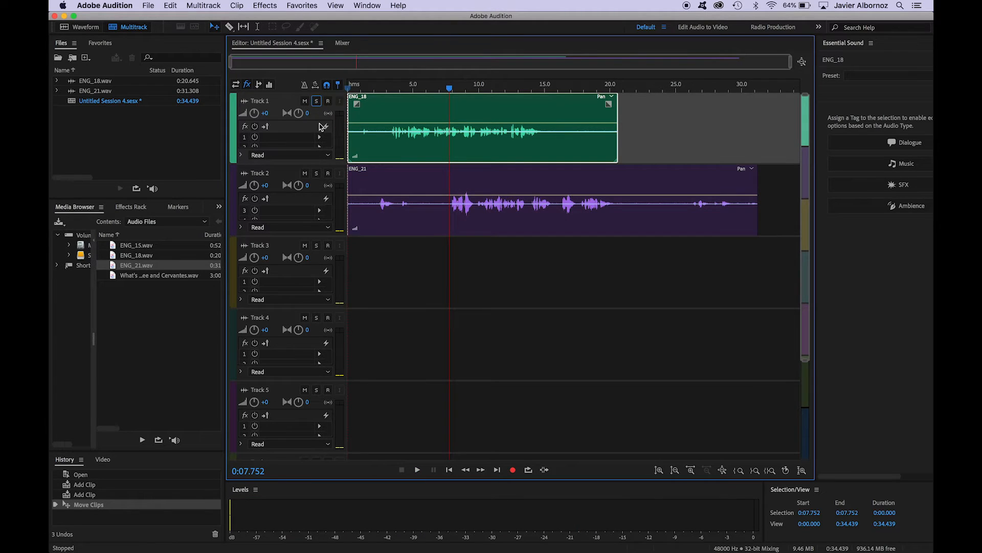
# Audition Track 2 in solo from the playhead for a few seconds, and turn its solo off.
pyautogui.click(317, 174)
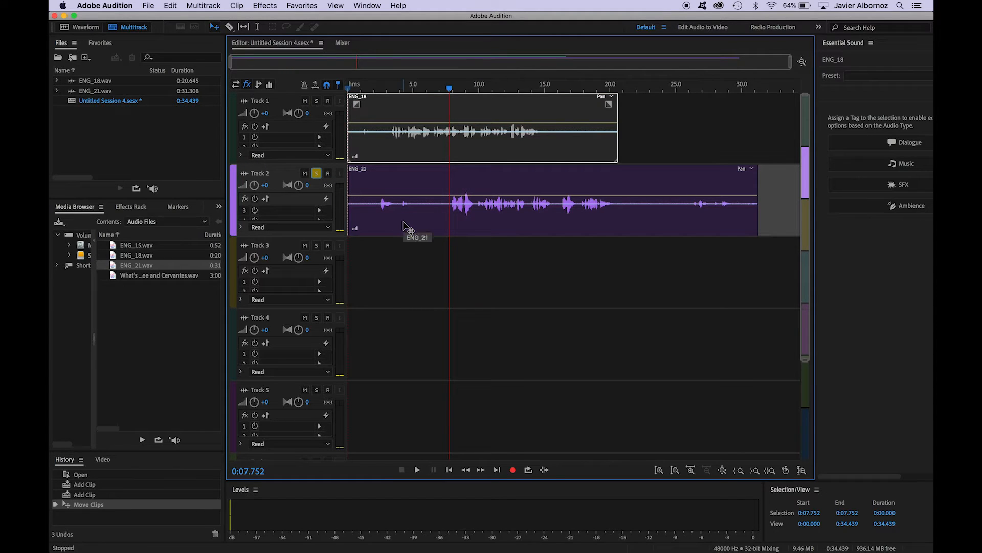
pyautogui.press('space')
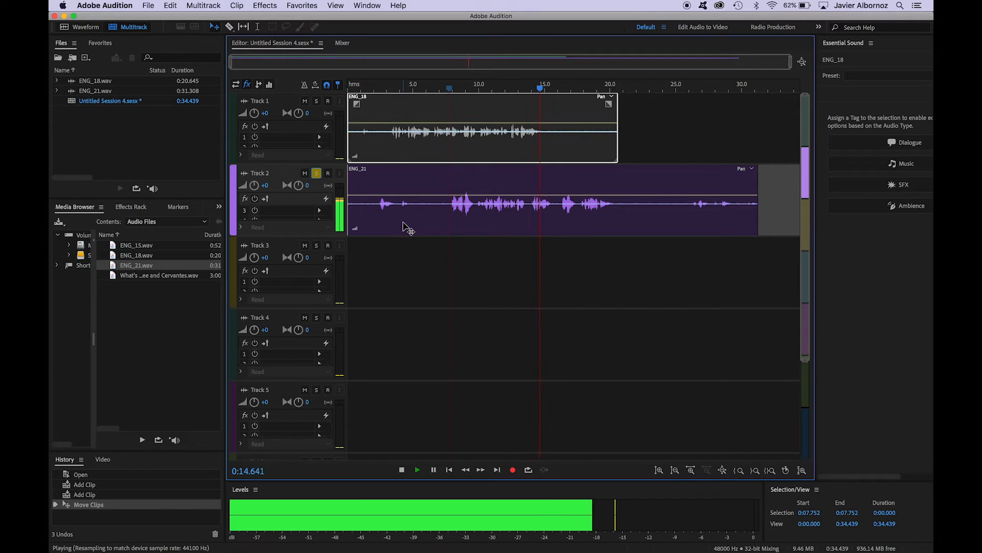
pyautogui.press('space')
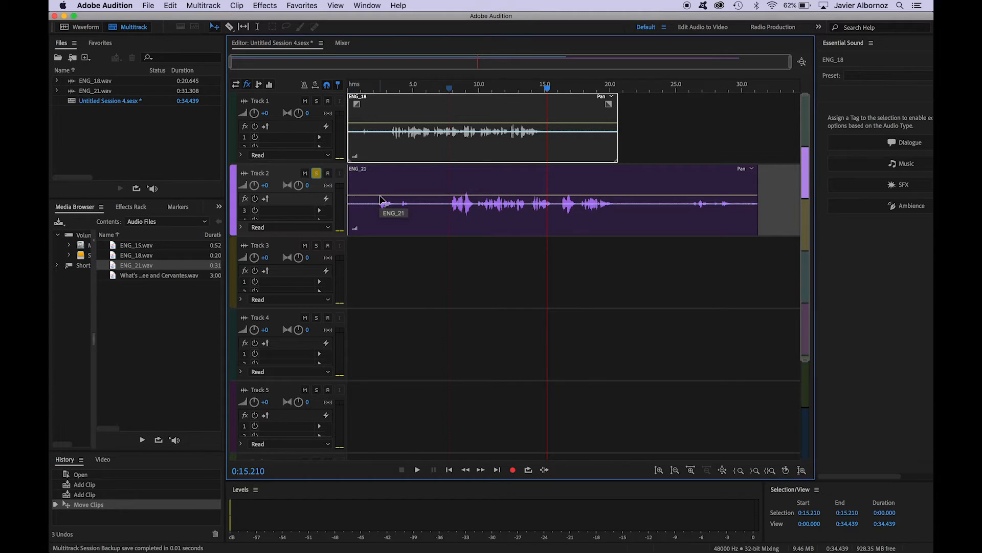
pyautogui.click(316, 174)
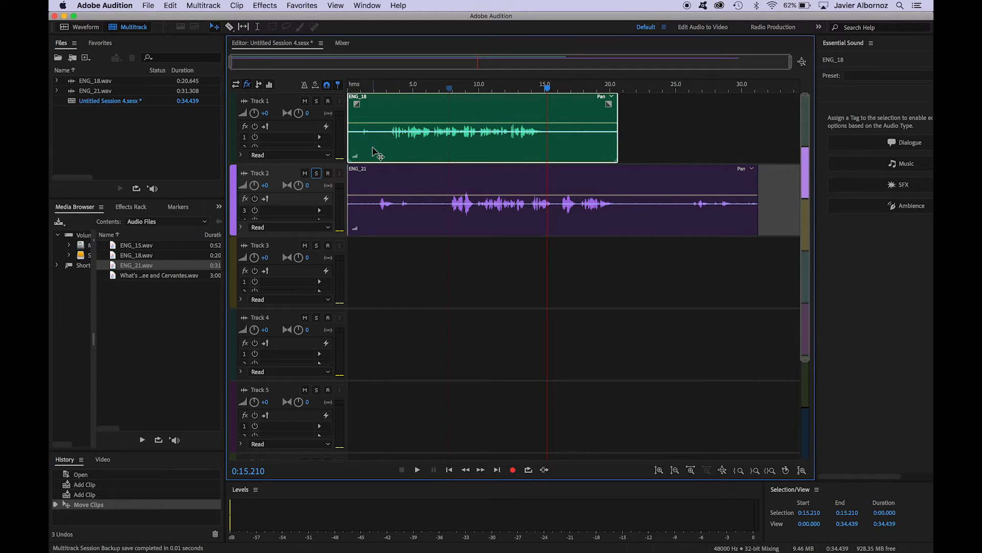
# Move the ENG_18 clip along Track 1 so that it starts at the playhead at 0:15.210.
pyautogui.moveTo(371, 149); pyautogui.dragTo(569, 155)
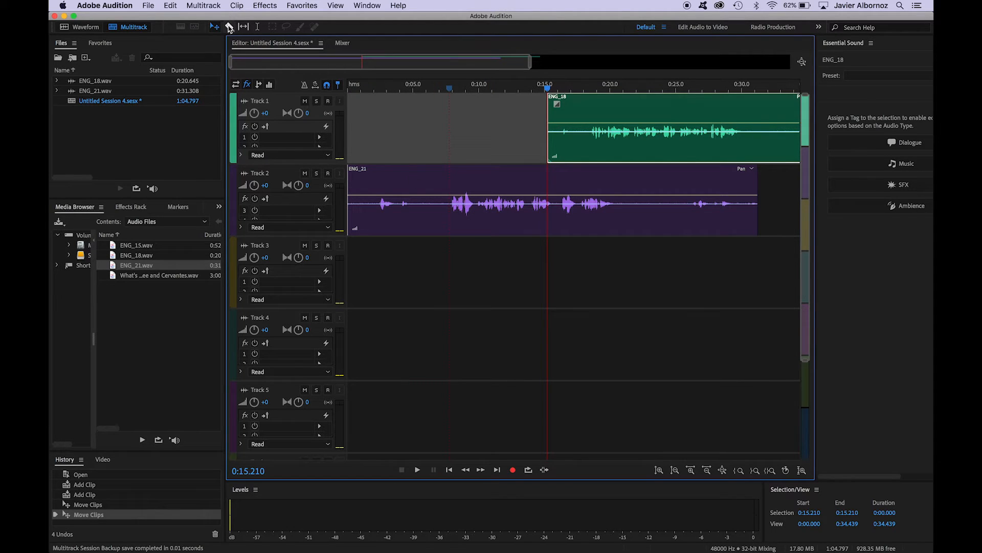
# Try splitting the ENG_21 clip with the Razor at about 0:07.7 and deleting its opening part, and undo both edits.
pyautogui.click(229, 27)
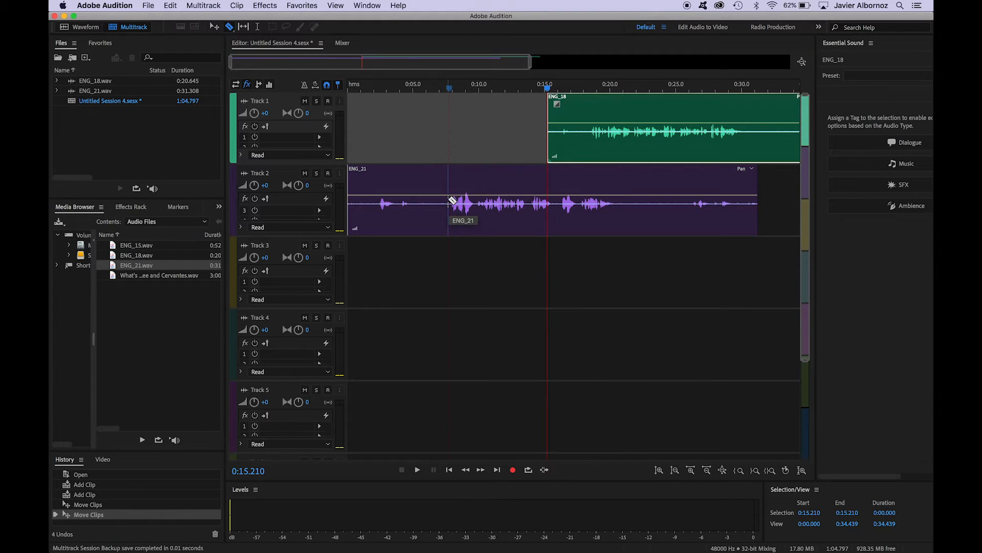
pyautogui.click(448, 200)
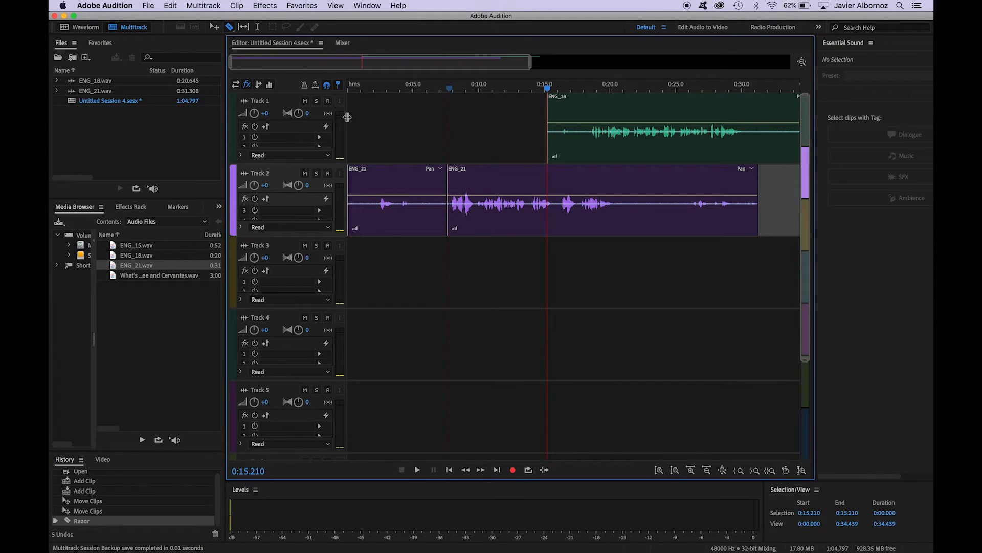
pyautogui.click(214, 27)
pyautogui.click(400, 223)
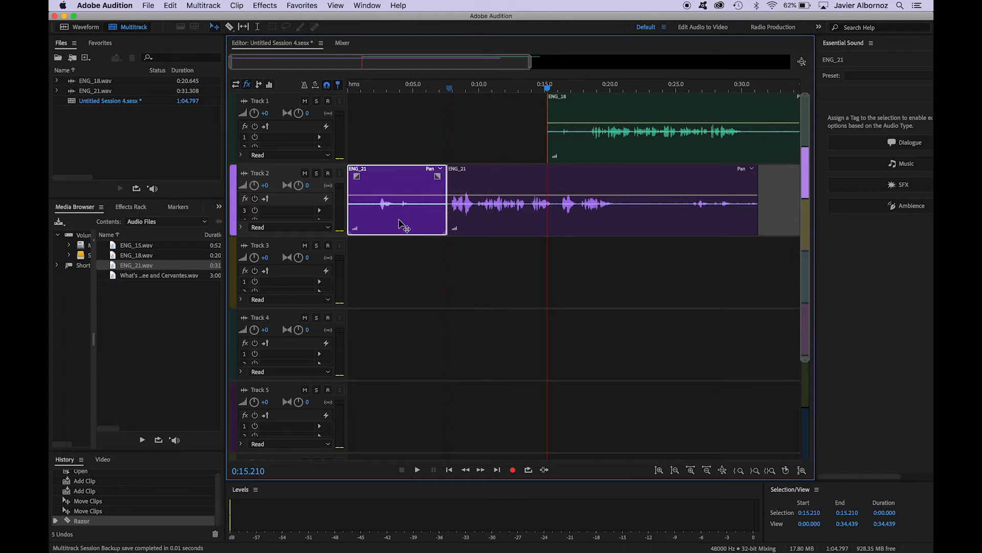
pyautogui.press('Delete')
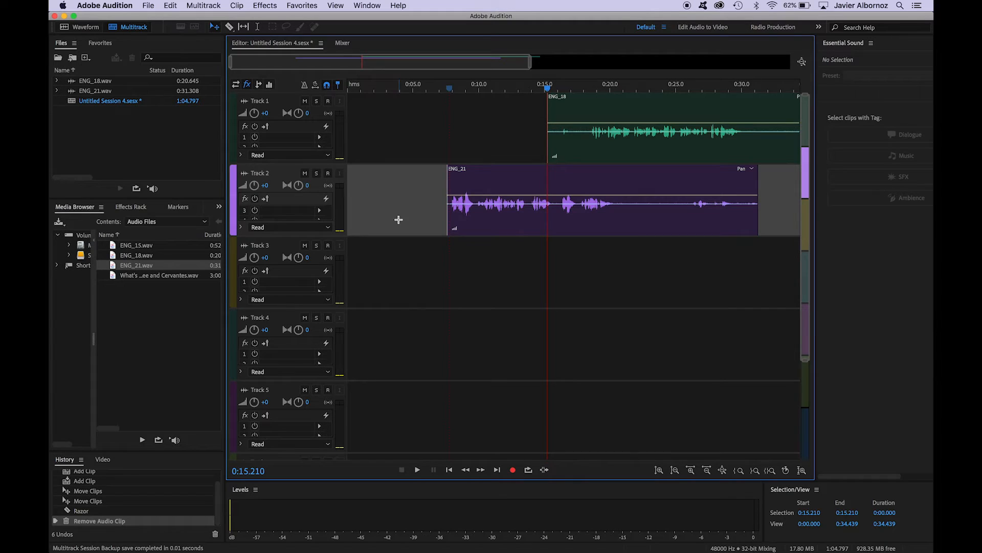
pyautogui.press('super+z')
pyautogui.press('super+z')
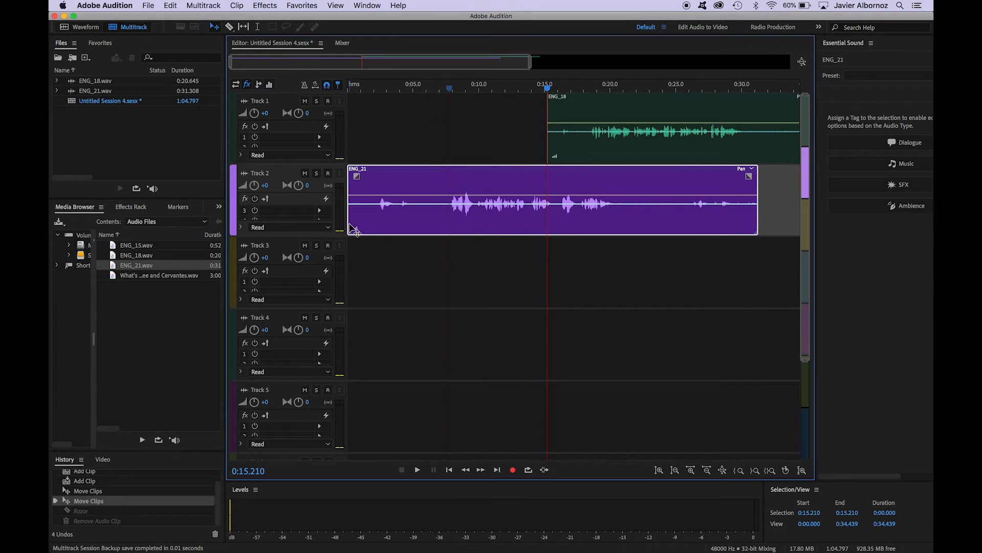
# Trim about 7.5 s off the start of ENG_21, realign it to 0:00, trim its end to about 0:13, and add a short fade-in.
pyautogui.moveTo(351, 224); pyautogui.dragTo(387, 219)
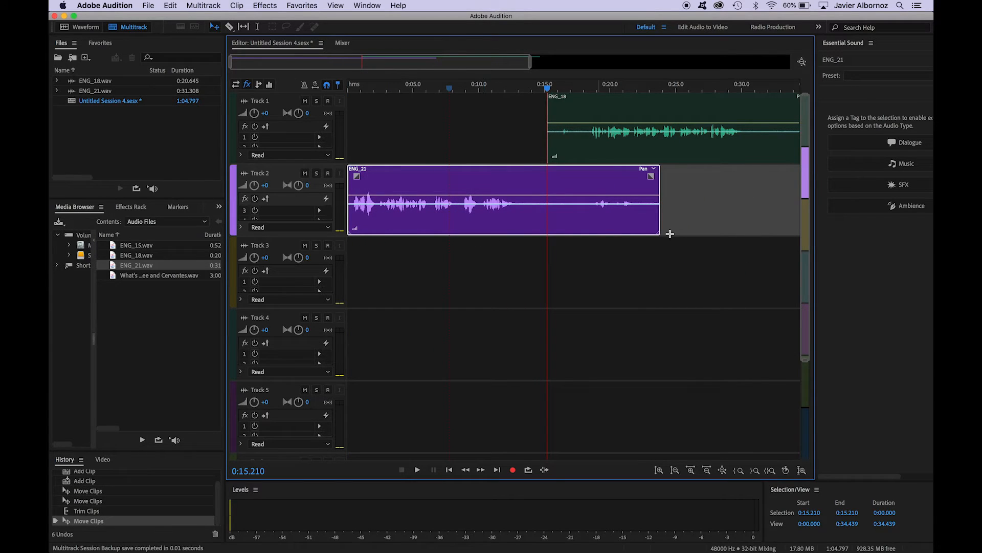
pyautogui.moveTo(658, 220); pyautogui.dragTo(530, 212)
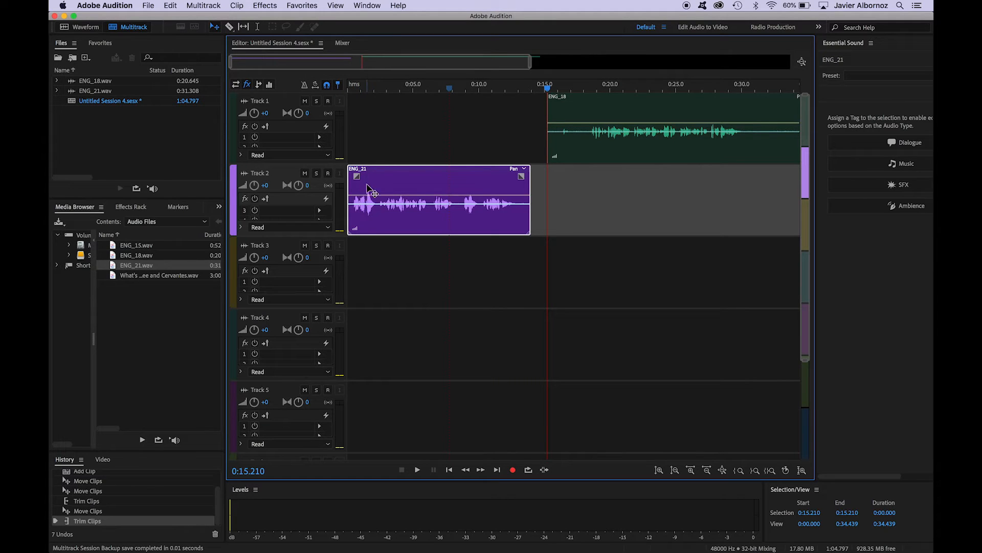
pyautogui.moveTo(356, 177); pyautogui.dragTo(361, 178)
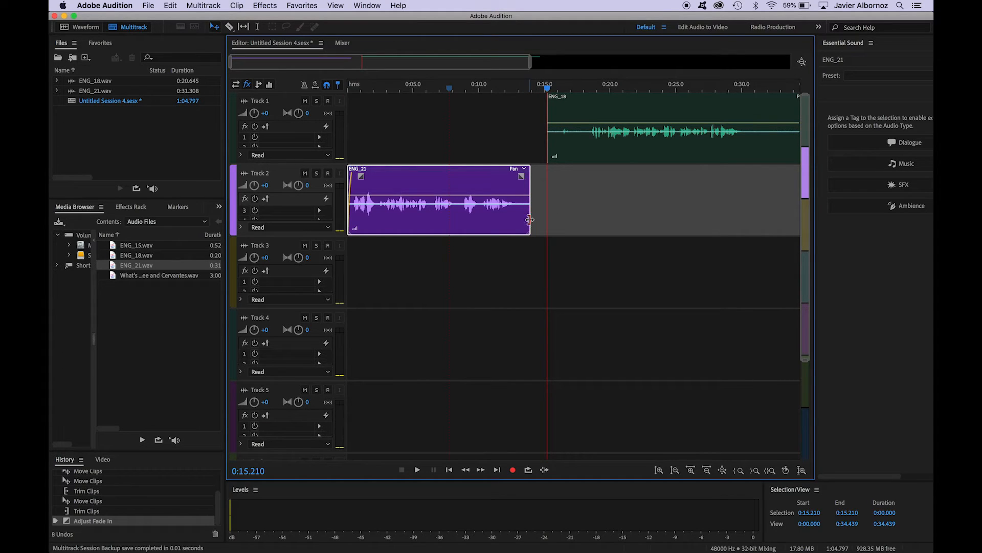
pyautogui.moveTo(527, 219); pyautogui.dragTo(520, 226)
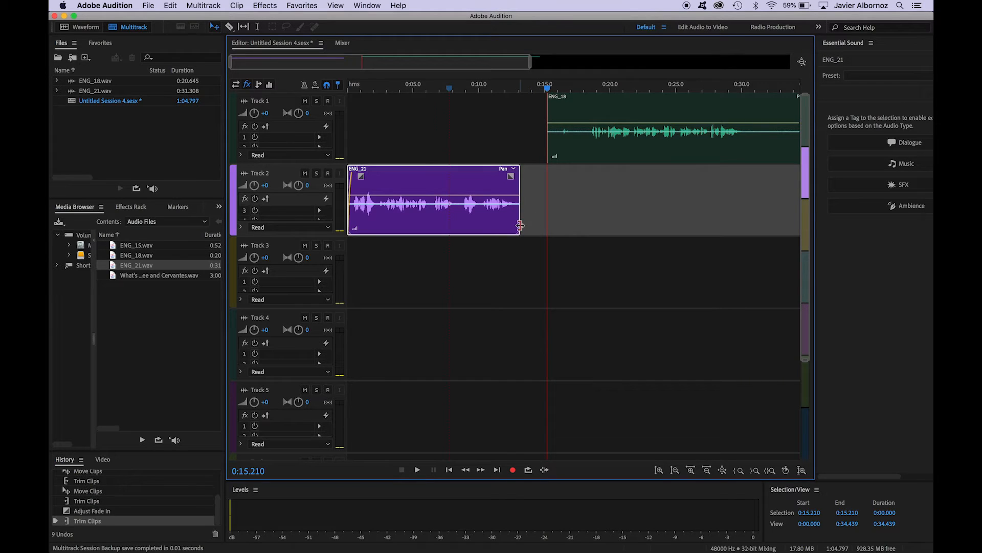
# Add a short fade-out to the end of ENG_21 and play the session from 0:00 past the clip's end.
pyautogui.moveTo(512, 177); pyautogui.dragTo(505, 178)
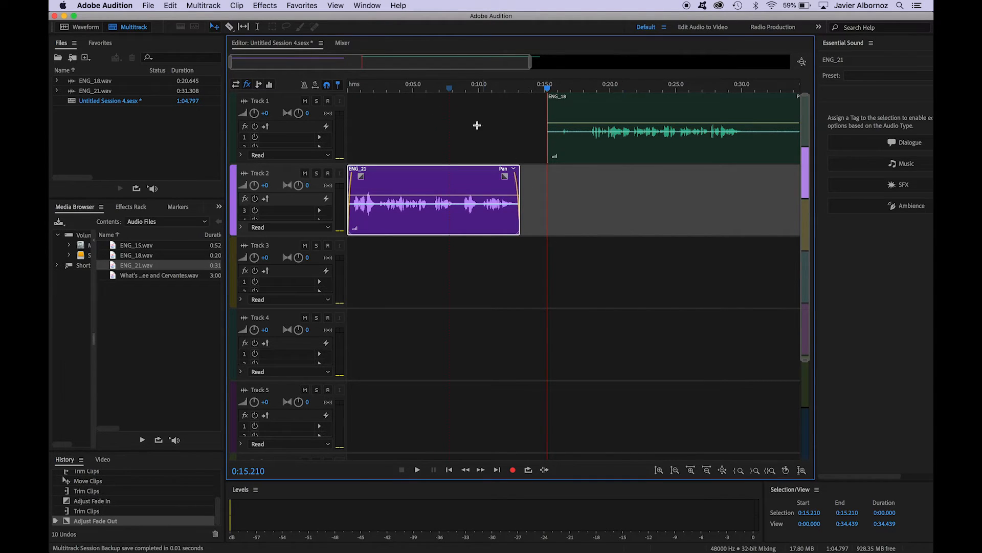
pyautogui.moveTo(548, 91); pyautogui.dragTo(318, 99)
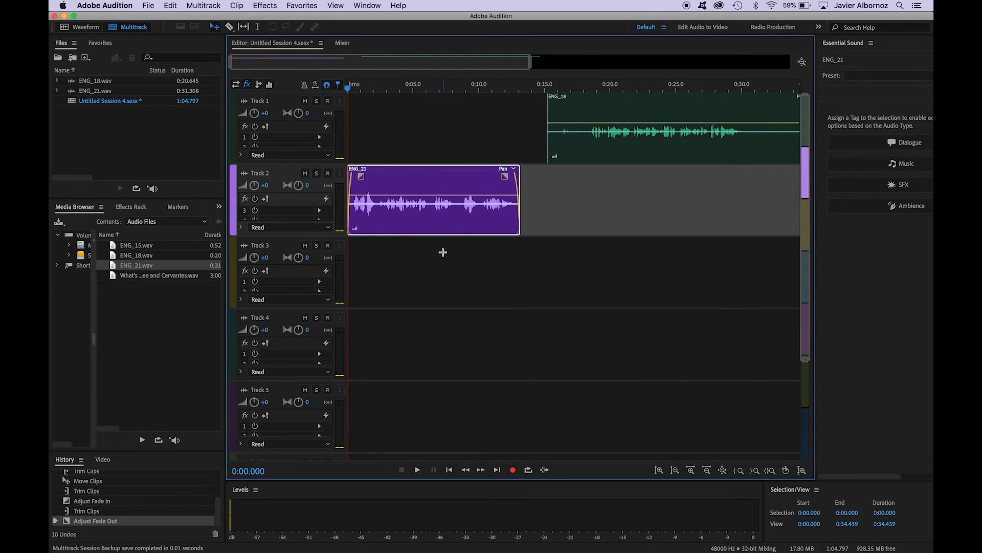
pyautogui.press('space')
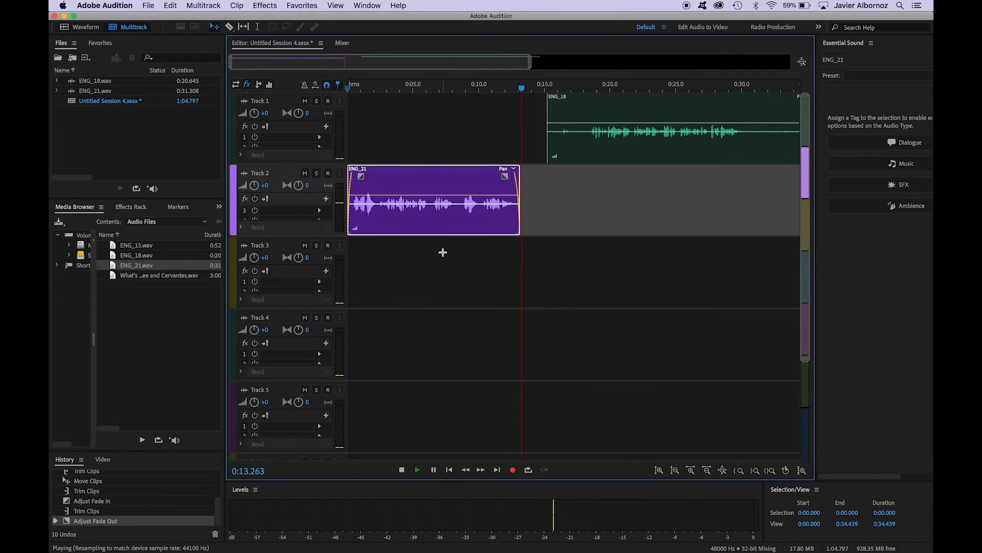
pyautogui.press('space')
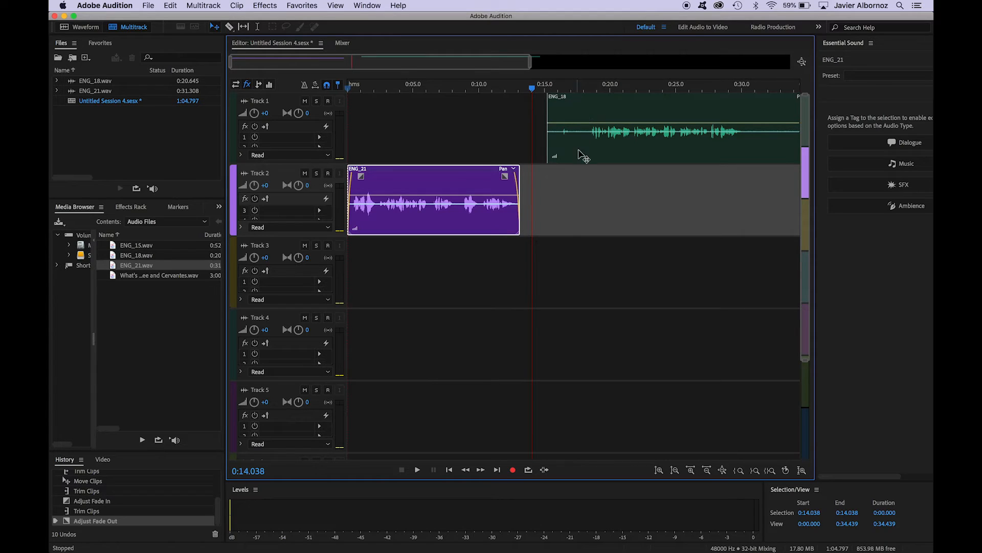
# Trim the start and end of ENG_18 to a length of about 12 s and place it at about 0:13, where ENG_21 ends.
pyautogui.click(585, 154)
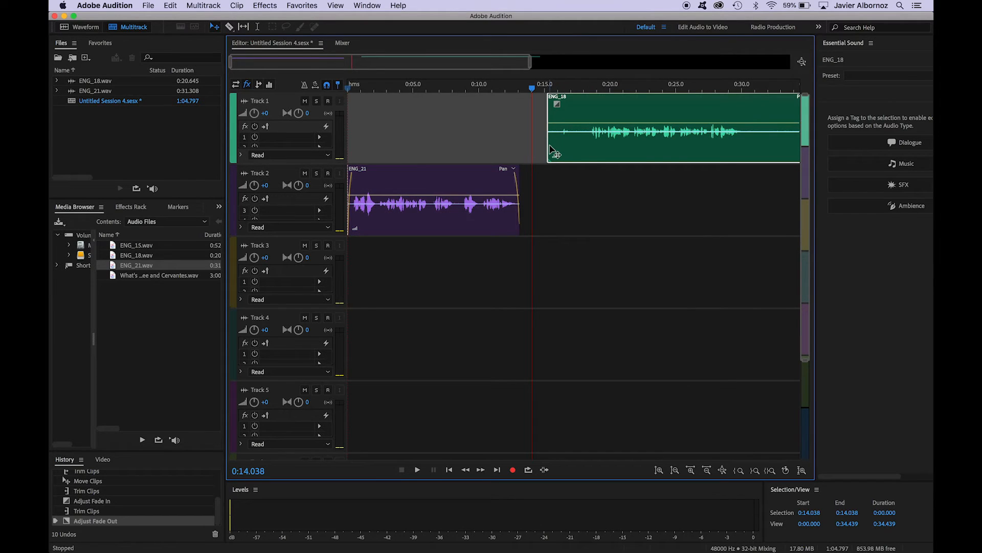
pyautogui.moveTo(550, 145); pyautogui.dragTo(608, 153)
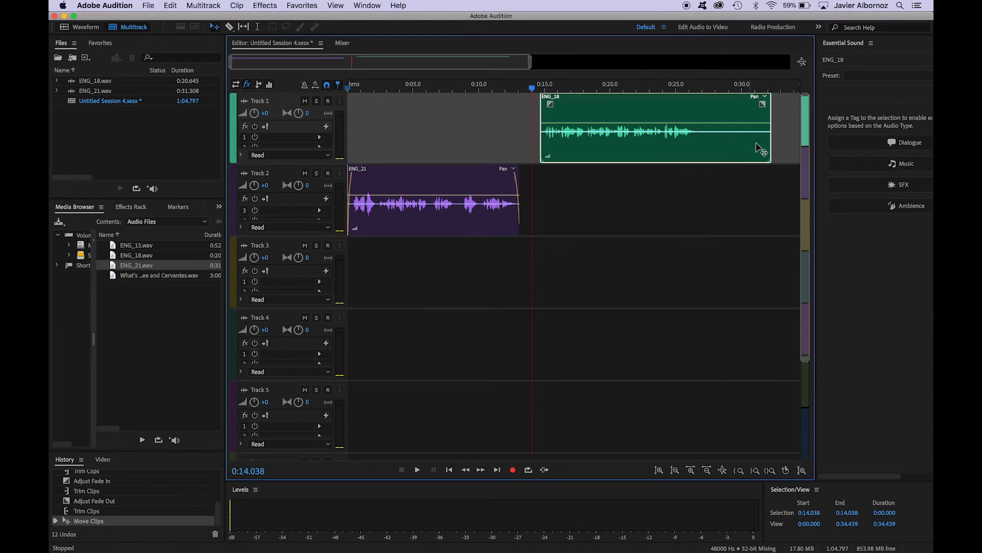
pyautogui.moveTo(772, 145); pyautogui.dragTo(636, 150)
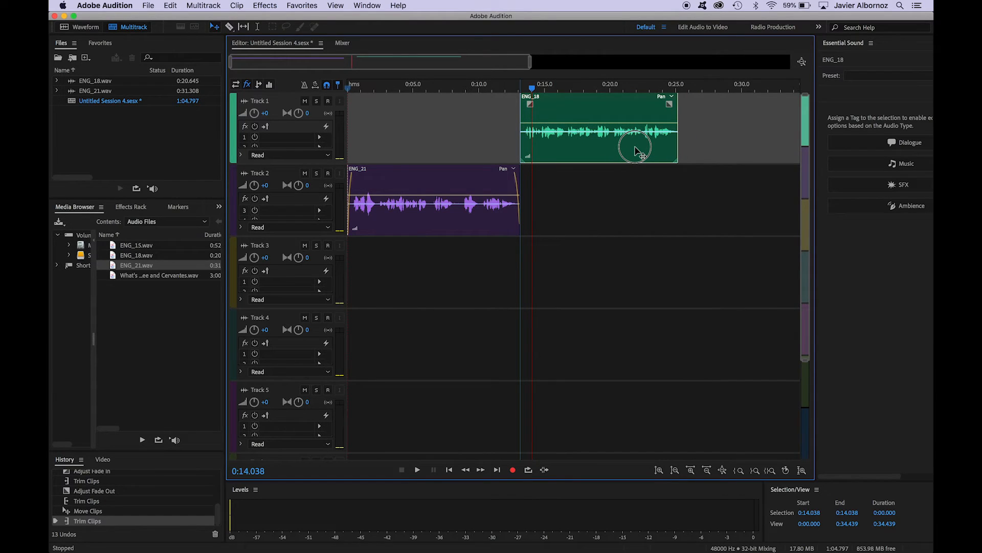
pyautogui.moveTo(636, 150); pyautogui.dragTo(636, 150)
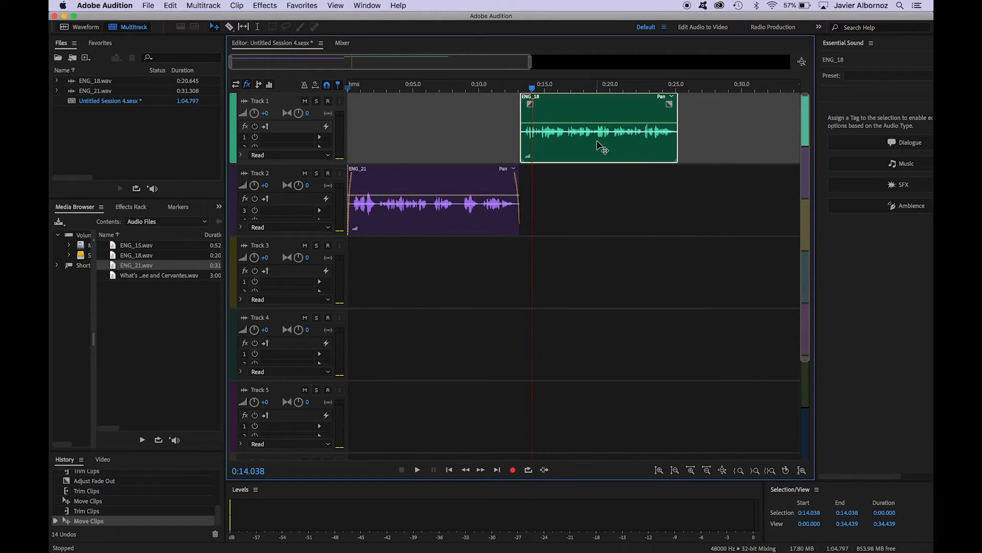
# Add a short fade-in and fade-out to ENG_18, and play the transition between both clips from about 0:10.3.
pyautogui.moveTo(529, 105); pyautogui.dragTo(533, 104)
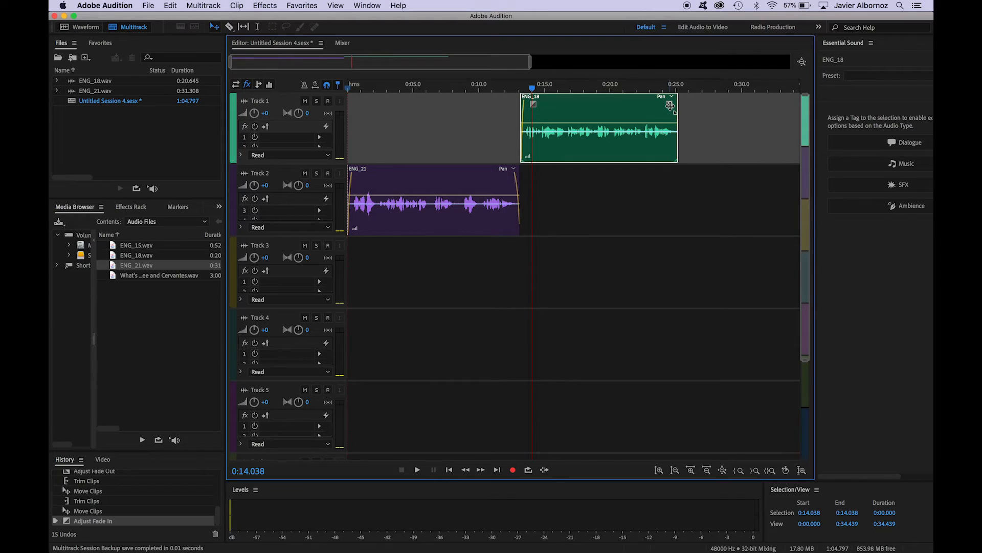
pyautogui.moveTo(670, 105); pyautogui.dragTo(664, 106)
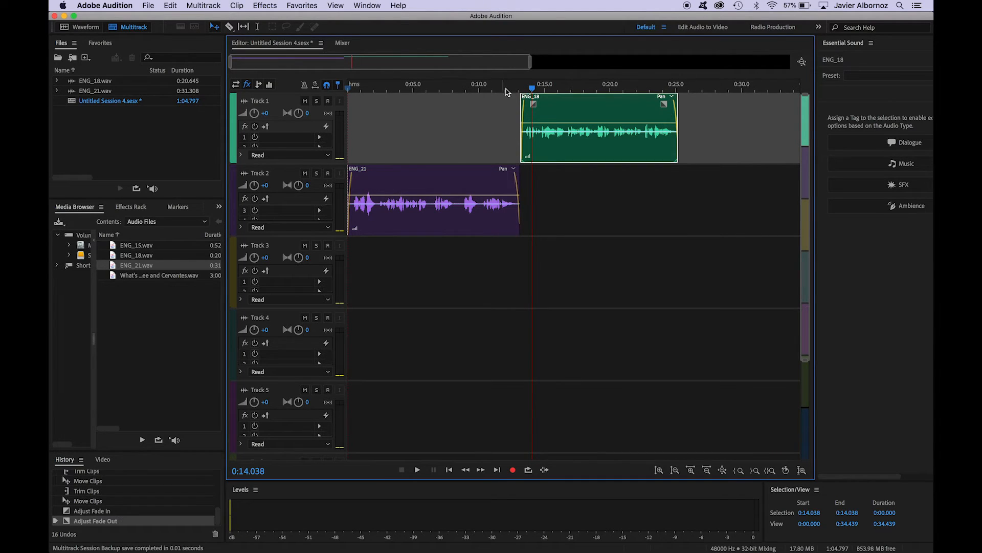
pyautogui.moveTo(535, 91); pyautogui.dragTo(485, 92)
pyautogui.press('space')
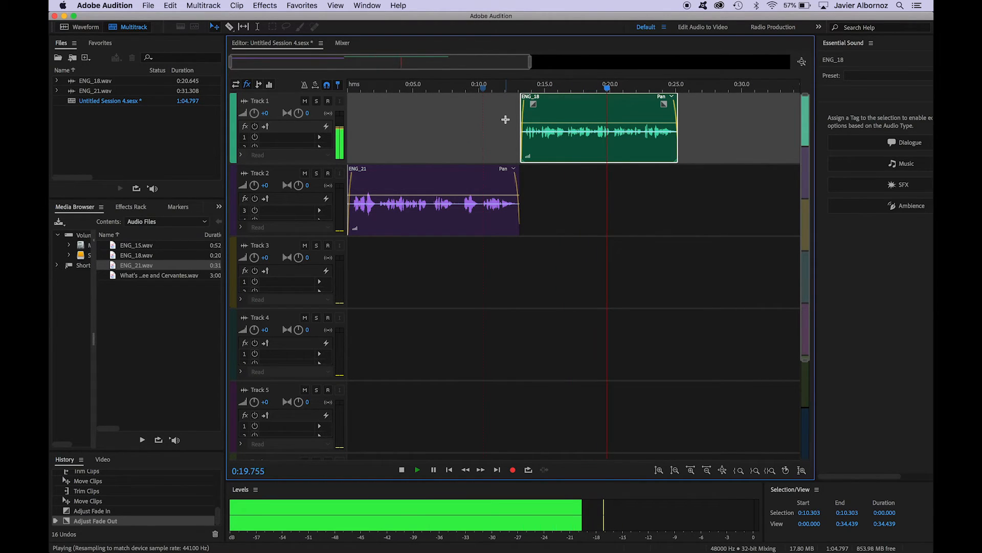
pyautogui.press('space')
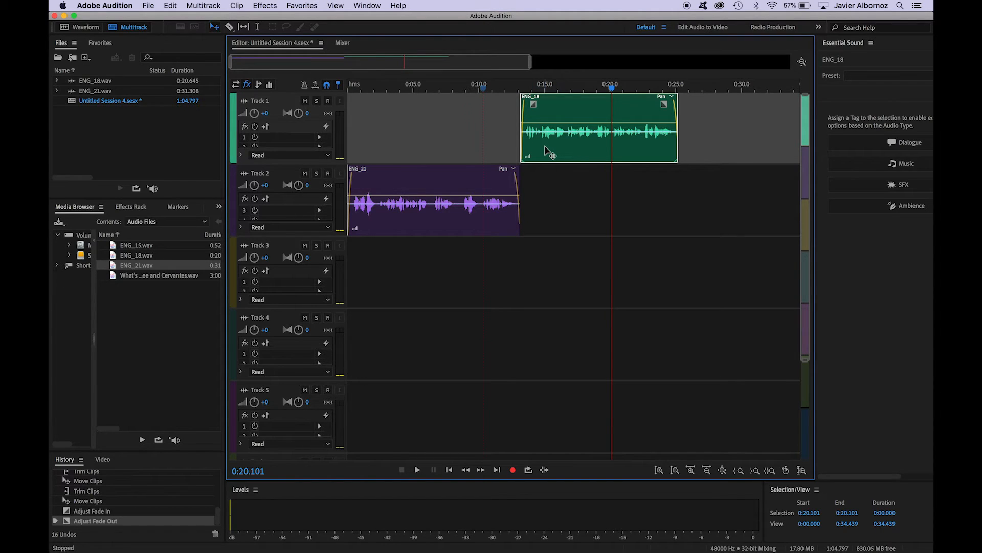
# Remove the fade-out from the end of ENG_21 and the fade-in from the start of ENG_18.
pyautogui.click(511, 182)
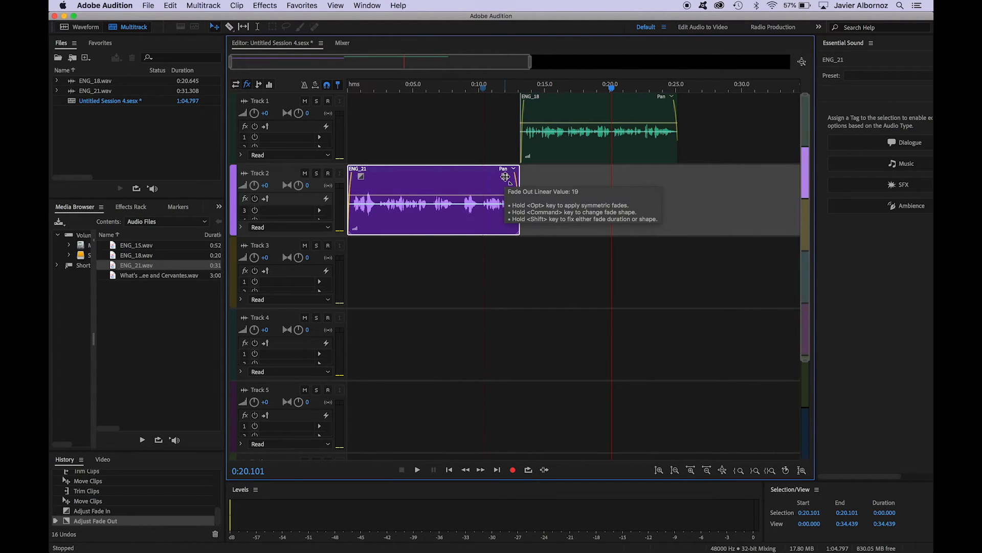
pyautogui.moveTo(505, 177); pyautogui.dragTo(519, 177)
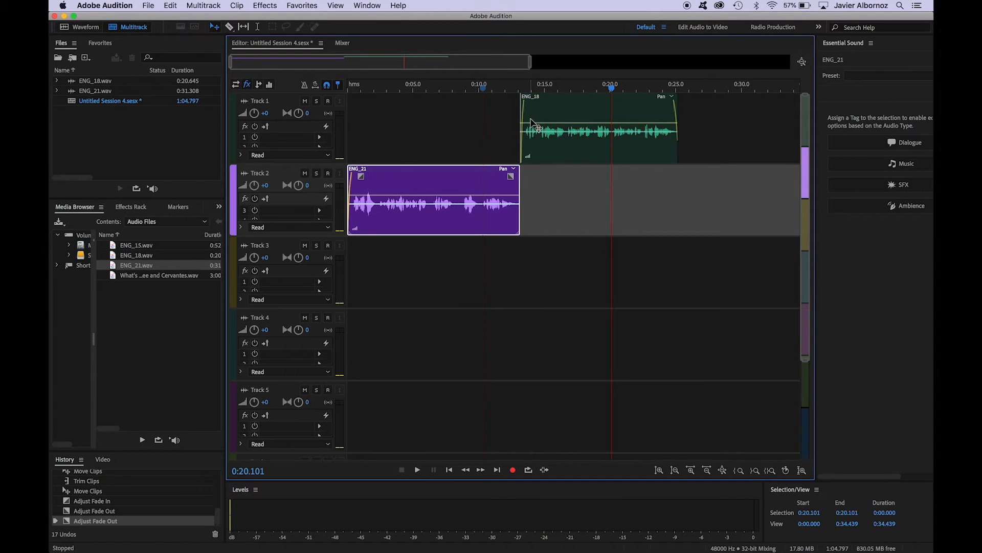
pyautogui.click(545, 151)
pyautogui.moveTo(530, 102); pyautogui.dragTo(525, 101)
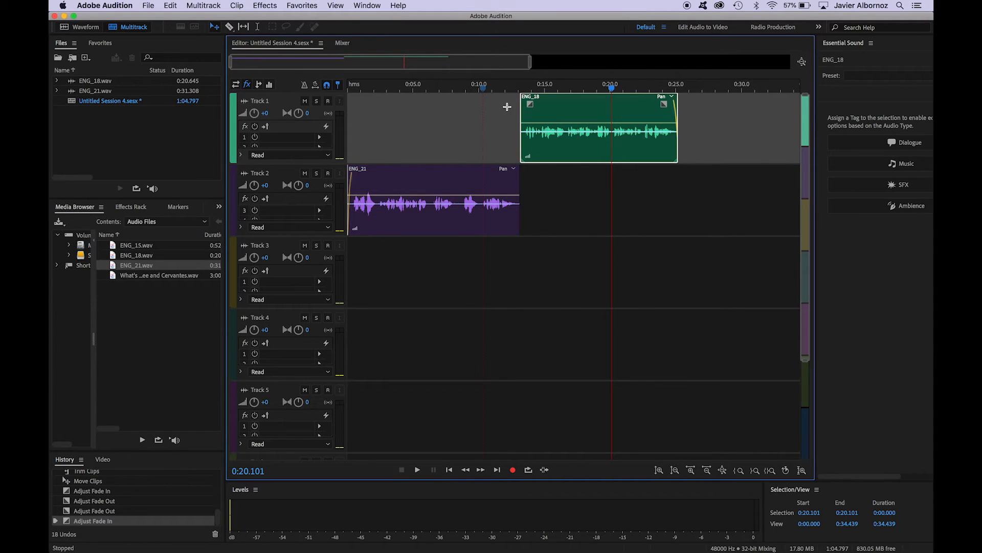
# Move ENG_18 to Track 2 so it slightly overlaps the end of ENG_21, and play the join from about 0:10.7.
pyautogui.moveTo(569, 145); pyautogui.dragTo(566, 210)
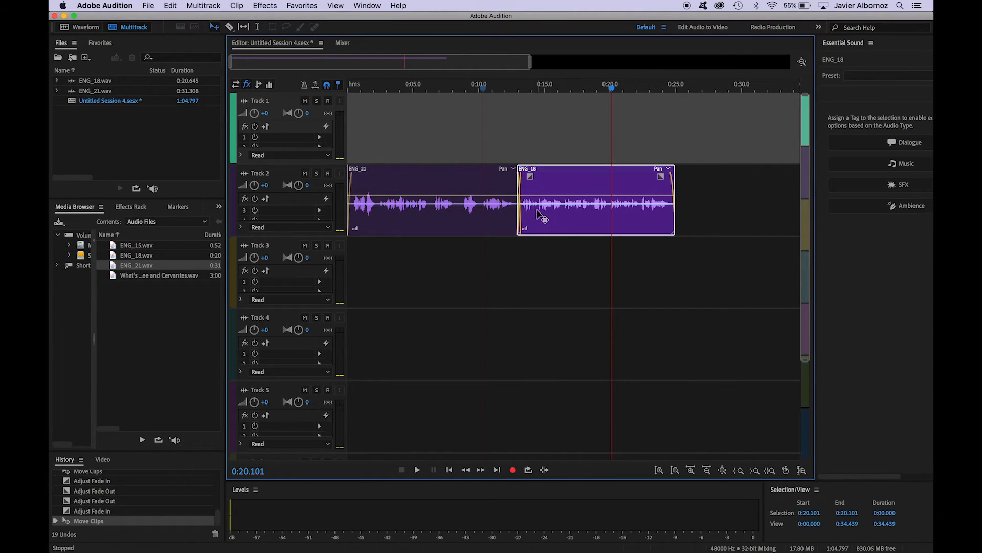
pyautogui.click(488, 89)
pyautogui.press('space')
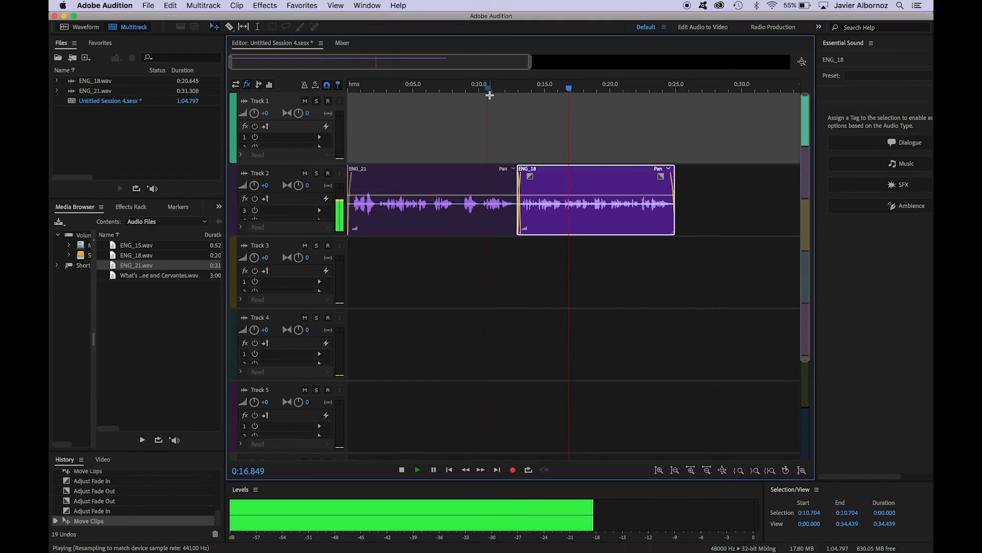
pyautogui.press('space')
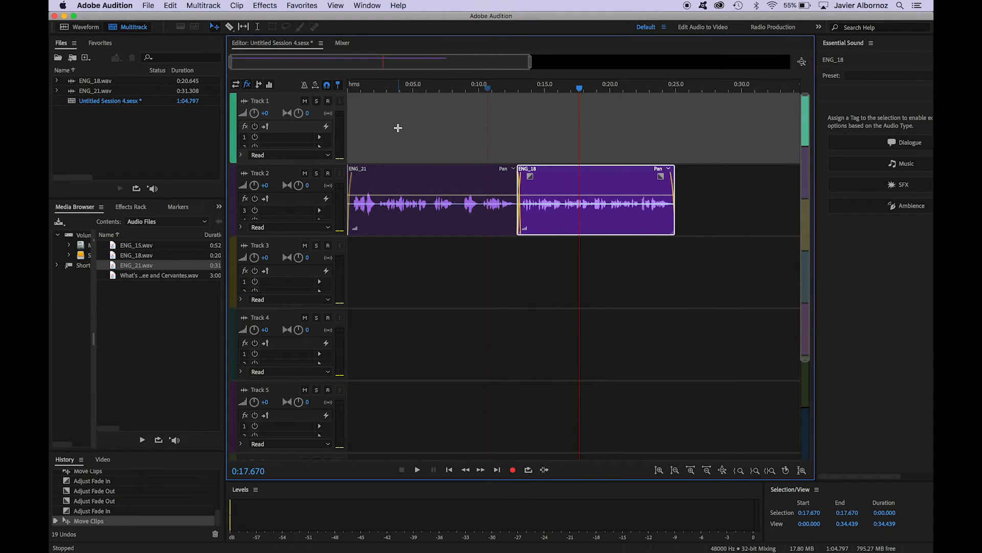
# Increase the track heights until three effect slots are shown on each track.
pyautogui.click(454, 219)
pyautogui.click(559, 230)
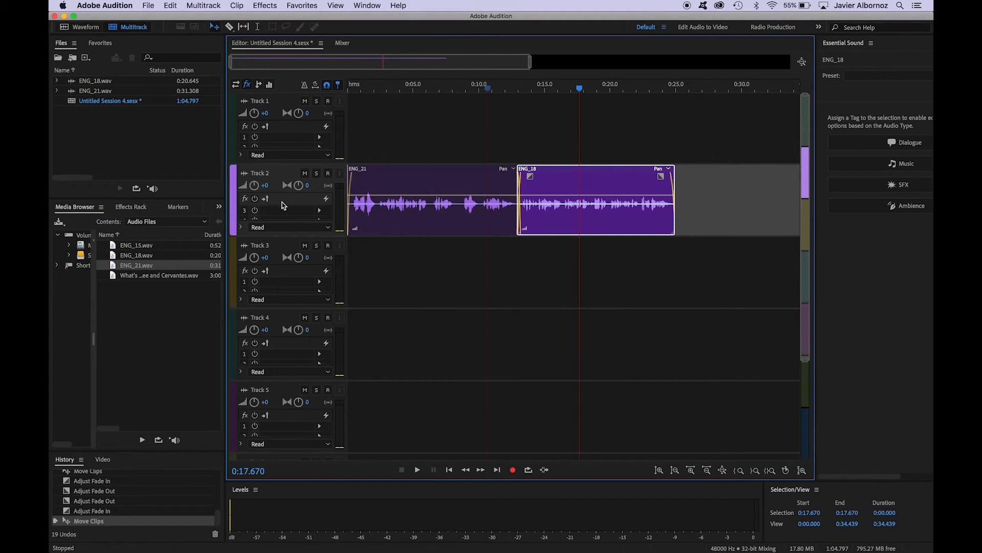
pyautogui.scroll(1, 292, 218)
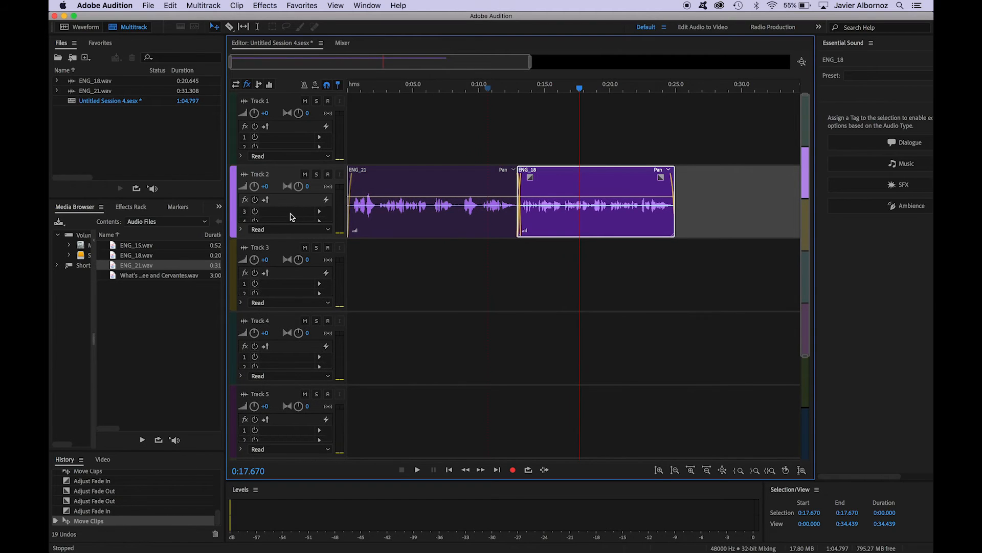
pyautogui.scroll(2, 292, 218)
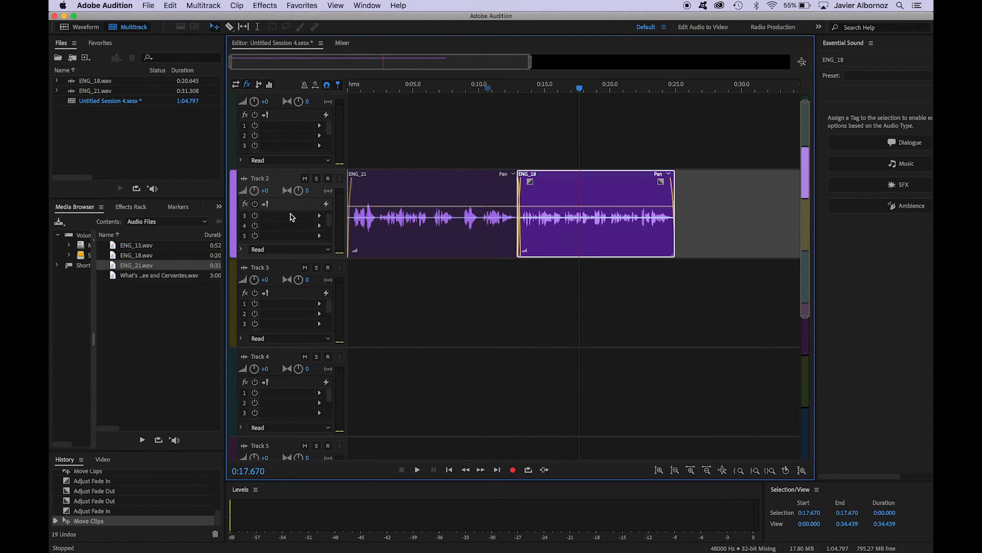
pyautogui.scroll(2, 292, 217)
pyautogui.hscroll(8, 292, 218)
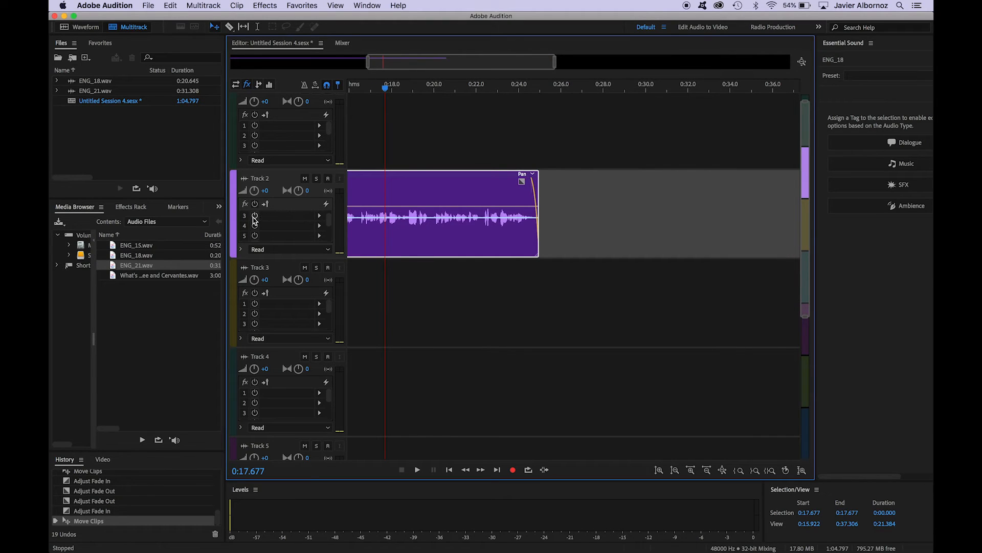
# Bring Track 2's first effect slots into view, show its track effects in the Effects Rack, and switch the rack to Track 1.
pyautogui.click(329, 221)
pyautogui.moveTo(329, 219); pyautogui.dragTo(326, 215)
pyautogui.click(131, 208)
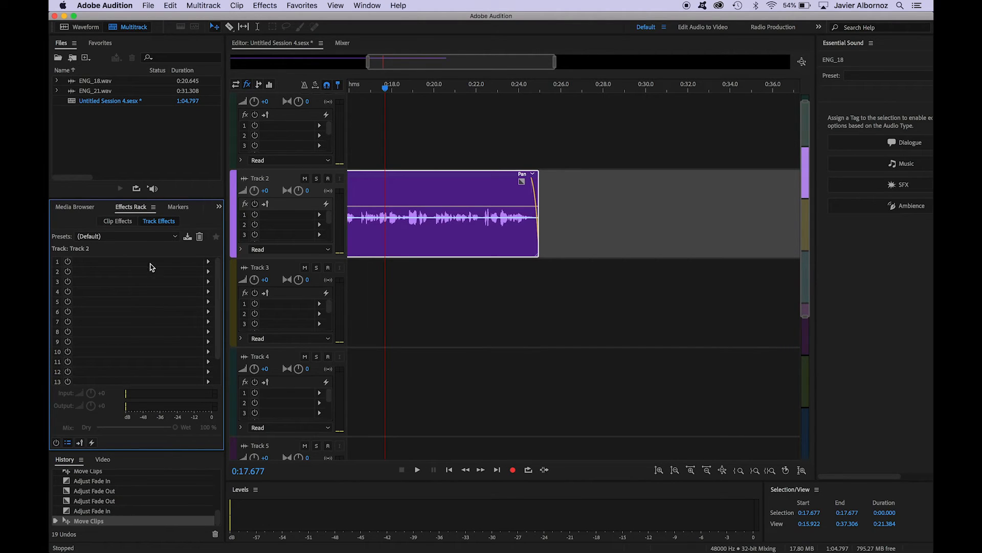
pyautogui.click(276, 115)
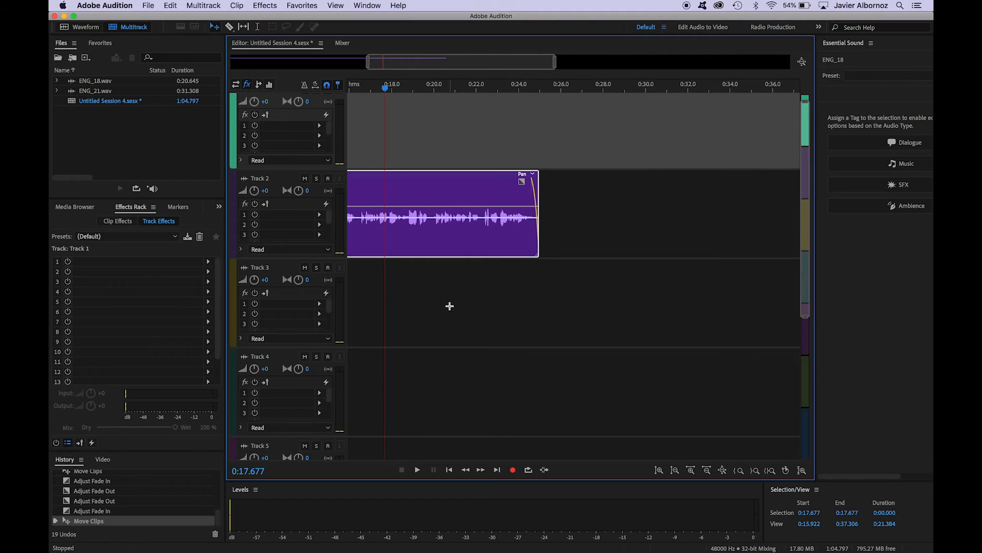
# Move ENG_18 from Track 2 back to Track 1, starting at about 0:13 at the end of ENG_21.
pyautogui.hscroll(-5, 461, 318)
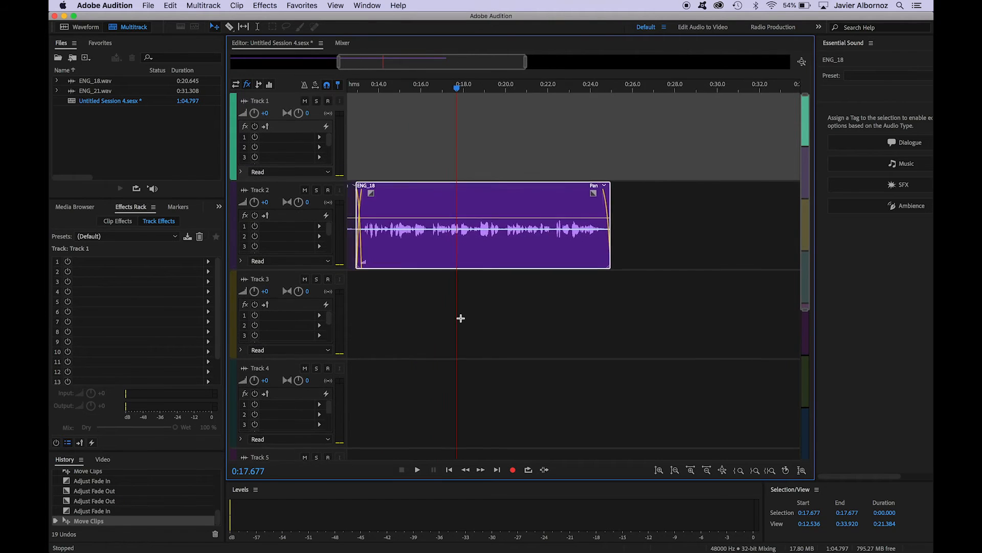
pyautogui.hscroll(-2, 460, 319)
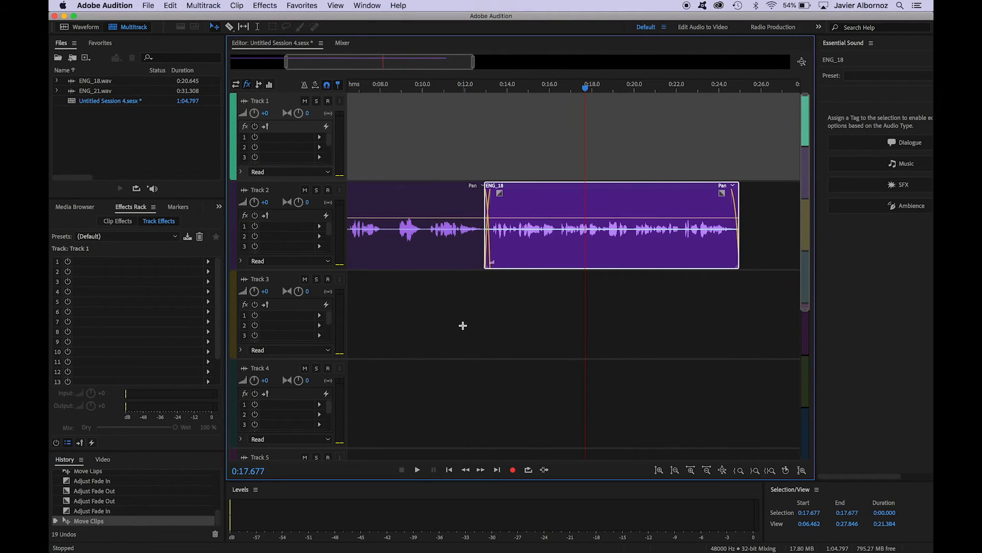
pyautogui.hscroll(5, 462, 326)
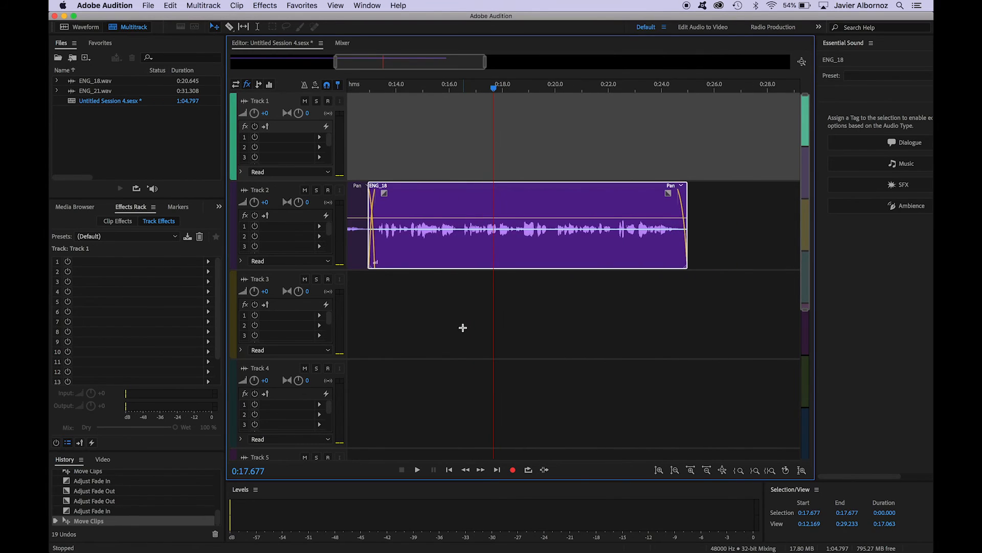
pyautogui.scroll(-4, 463, 327)
pyautogui.hscroll(-3, 463, 328)
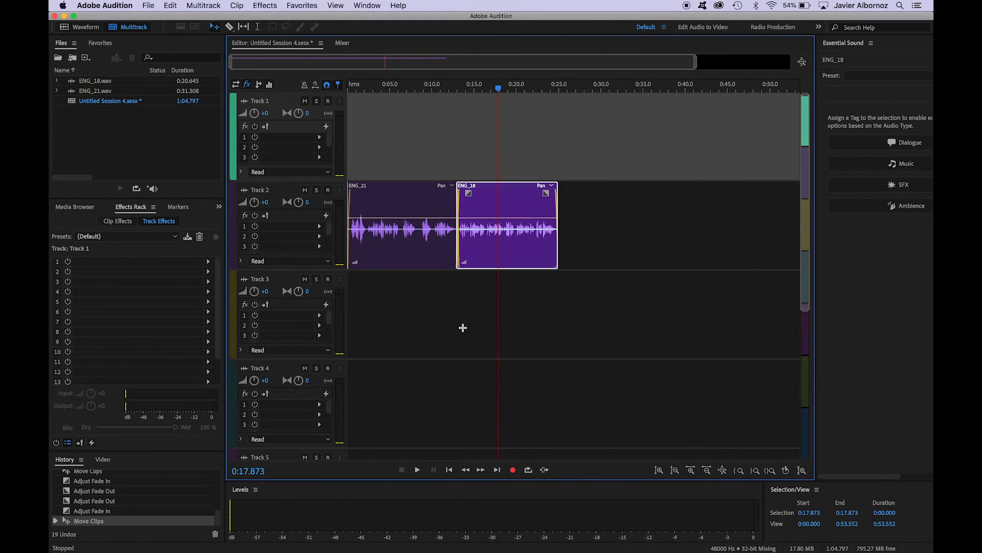
pyautogui.click(486, 251)
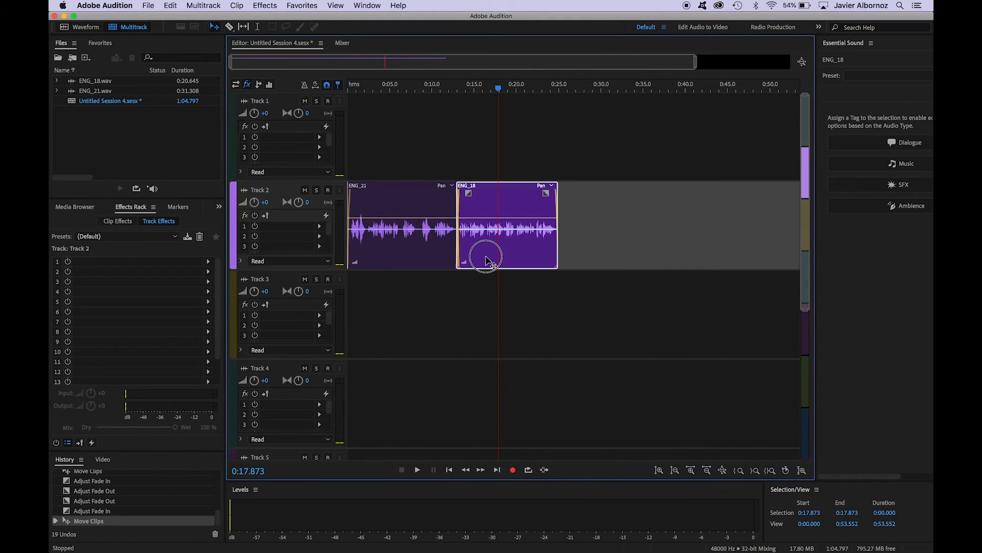
pyautogui.moveTo(487, 236); pyautogui.dragTo(486, 170)
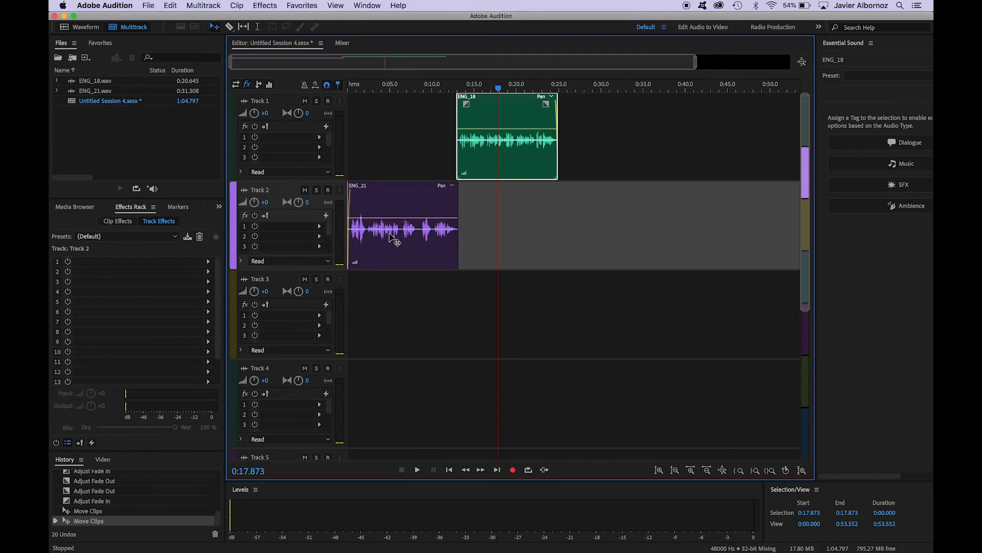
# Return the playhead to the session start and add Analog Delay to Track 2's first effect slot, keeping its window clear of ENG_21.
pyautogui.click(395, 251)
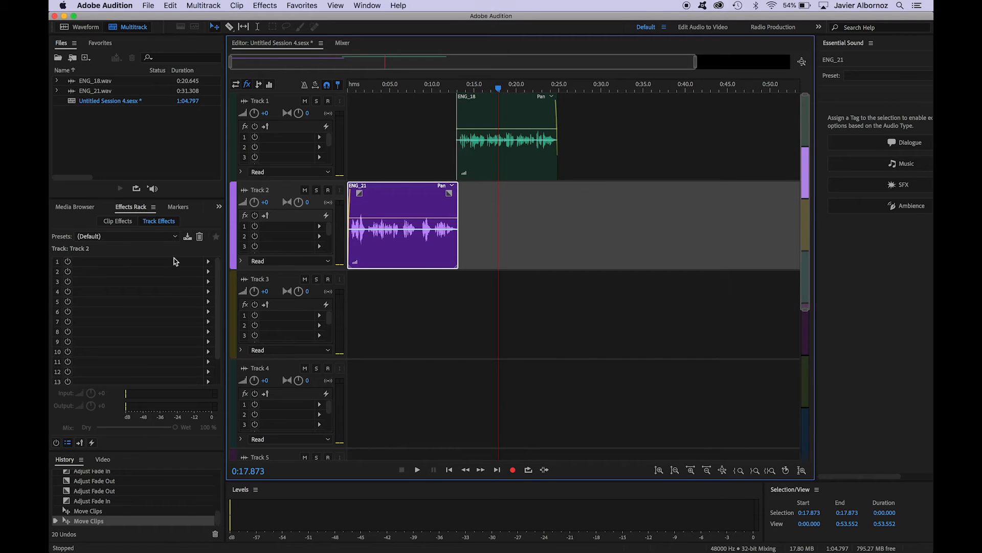
pyautogui.moveTo(499, 91); pyautogui.dragTo(326, 104)
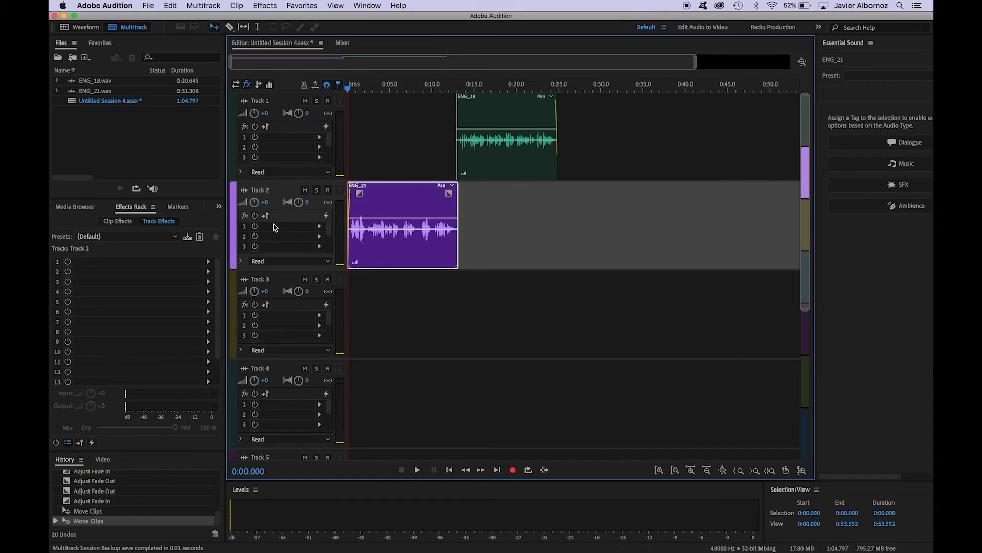
pyautogui.click(208, 263)
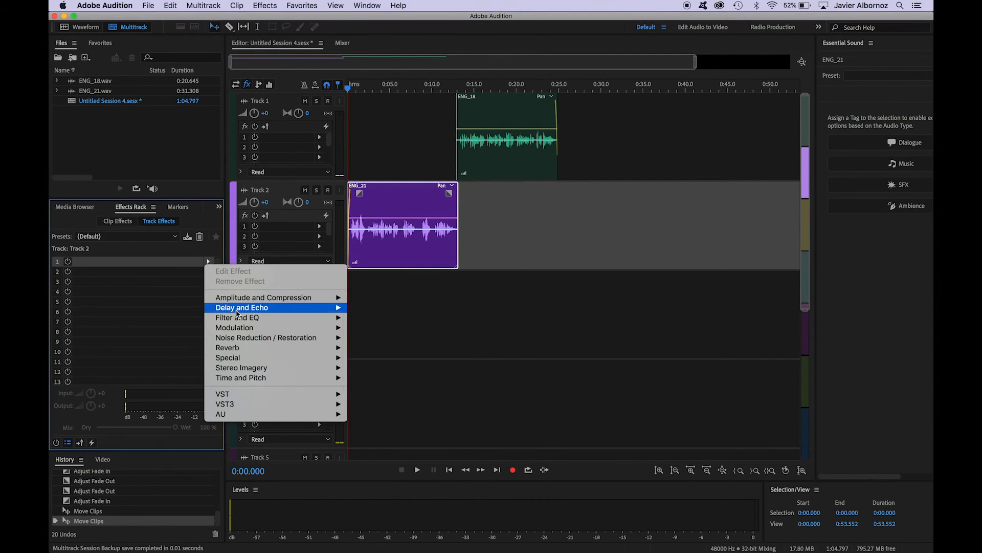
pyautogui.moveTo(257, 369)
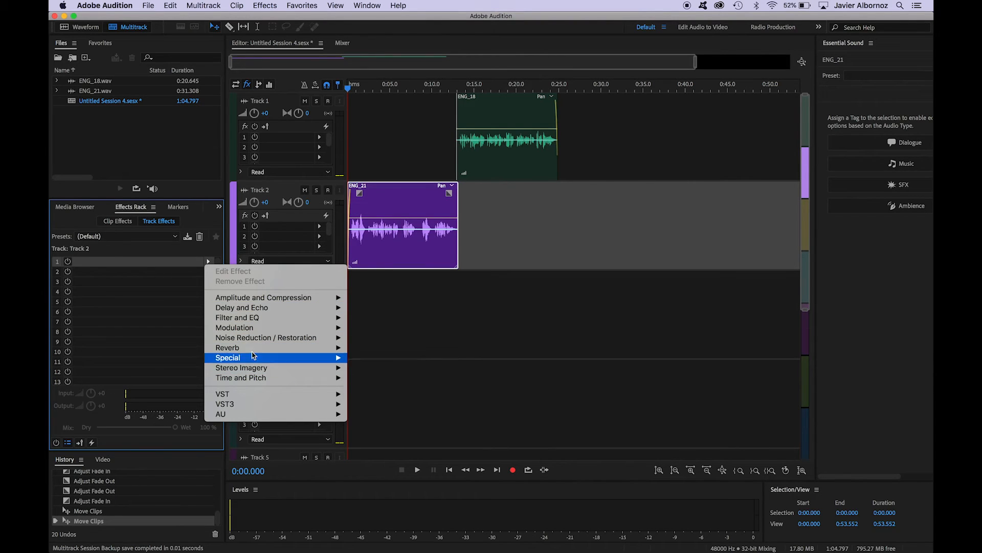
pyautogui.moveTo(247, 304)
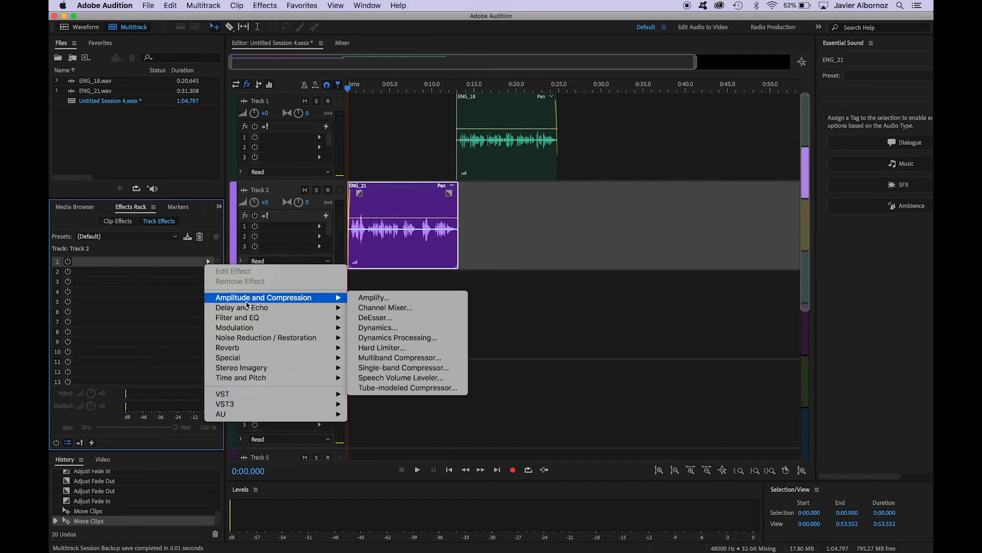
pyautogui.moveTo(249, 309)
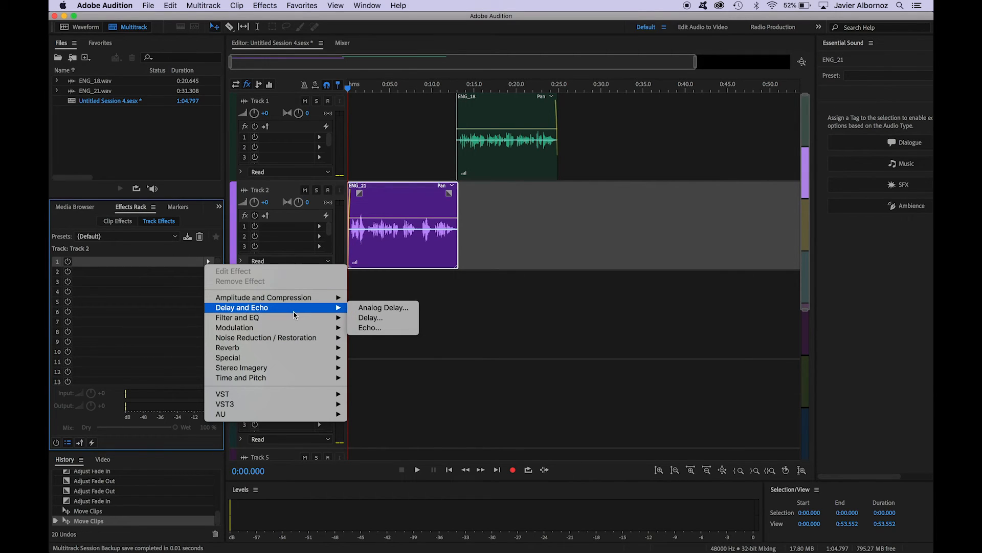
pyautogui.click(368, 309)
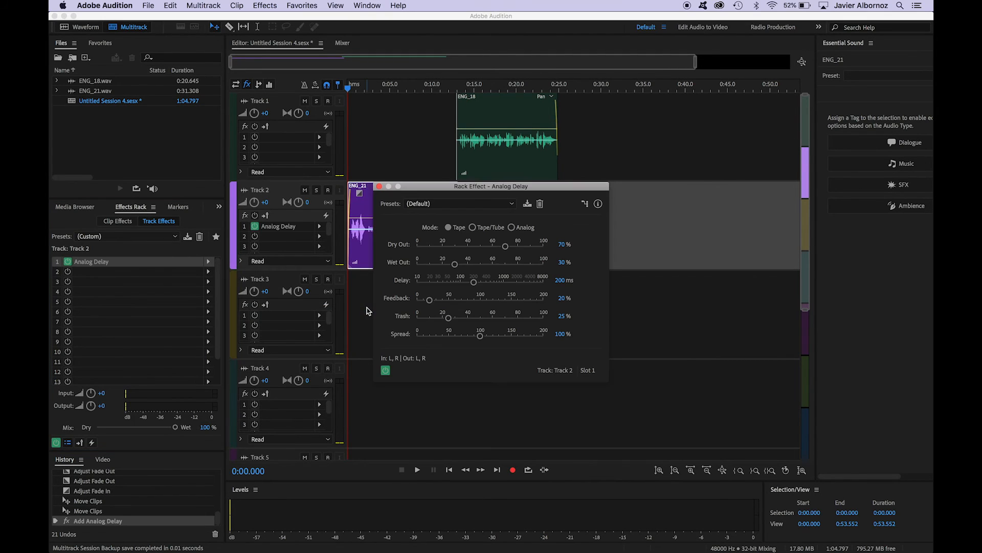
pyautogui.moveTo(414, 190); pyautogui.dragTo(510, 242)
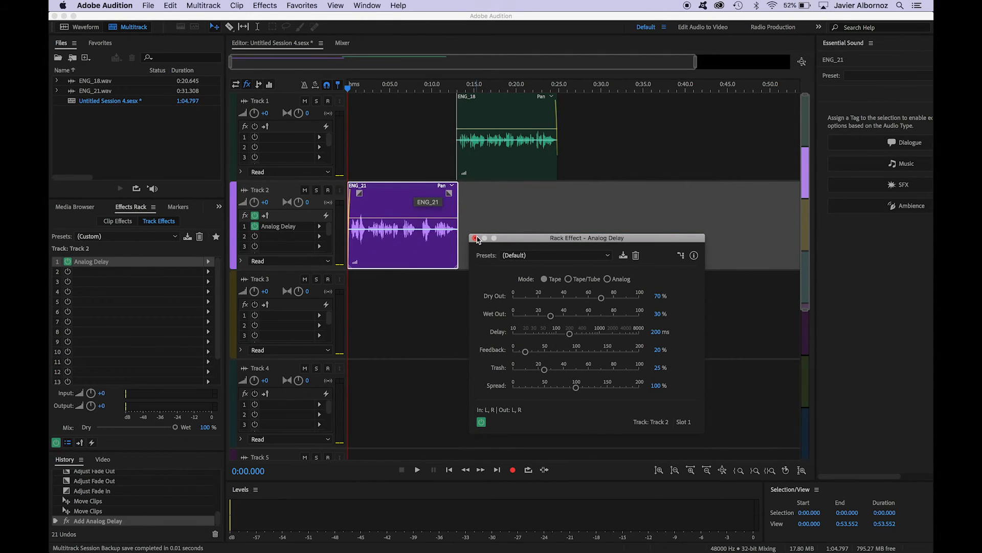
# Play ENG_21 from the start with the delay, and compare it with ENG_18 on Track 1 from about 0:12.7.
pyautogui.press('space')
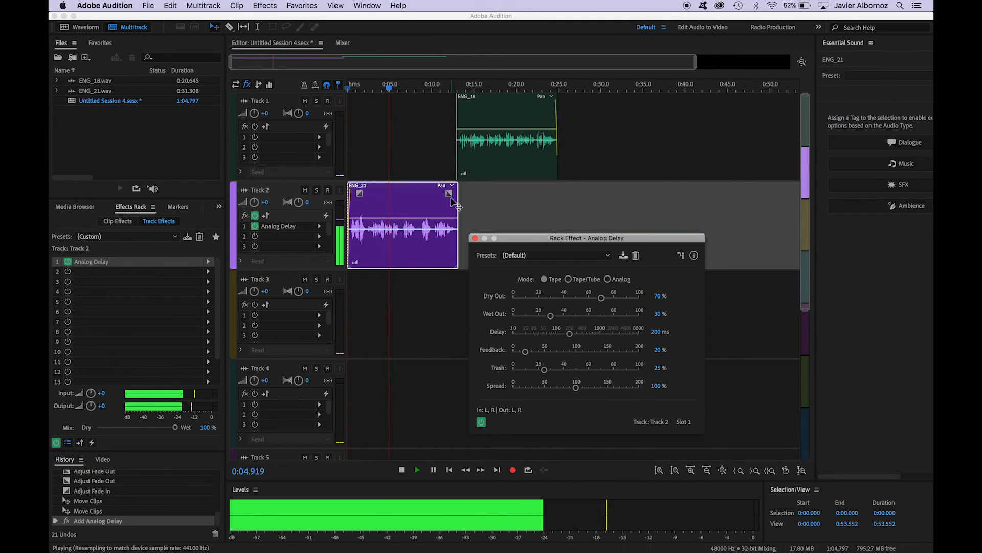
pyautogui.press('space')
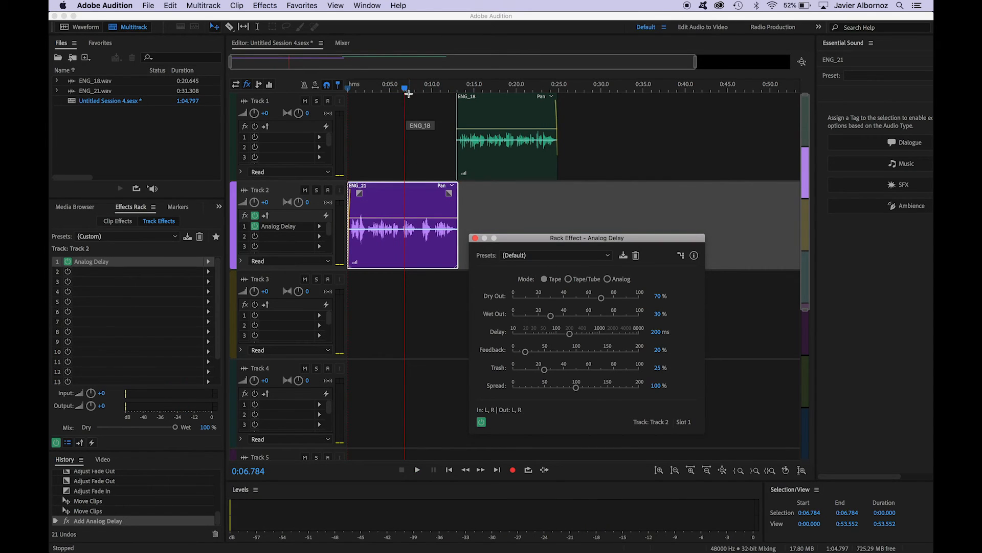
pyautogui.moveTo(405, 88); pyautogui.dragTo(338, 100)
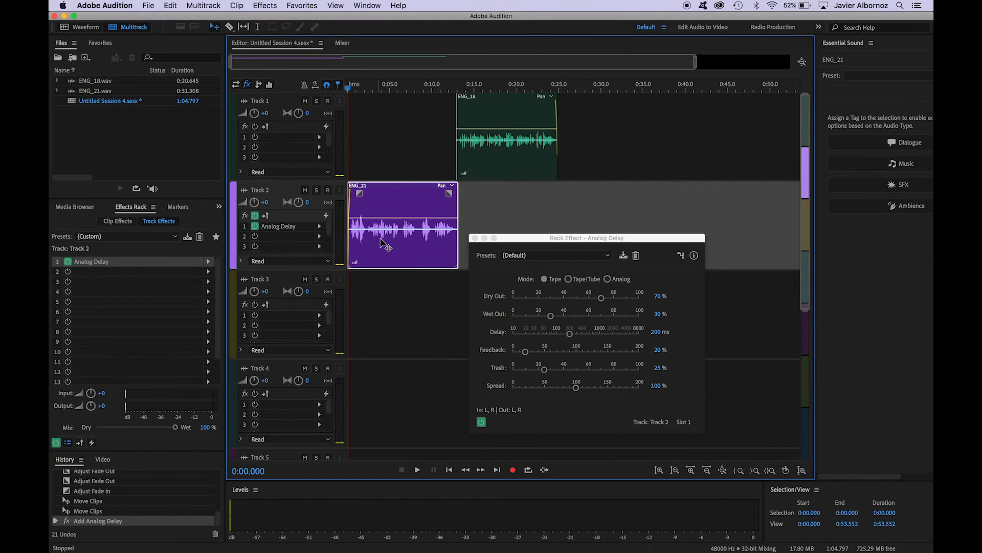
pyautogui.click(499, 159)
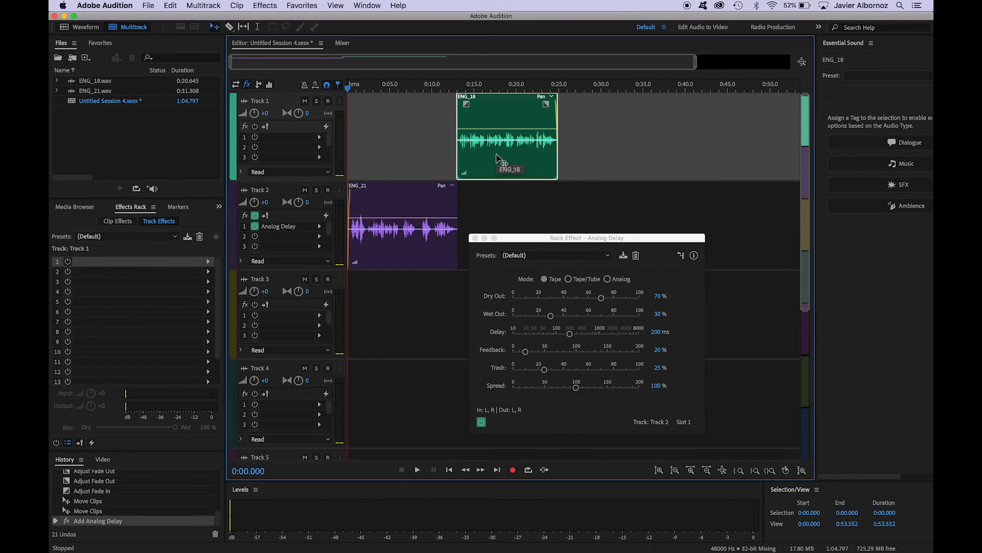
pyautogui.click(454, 89)
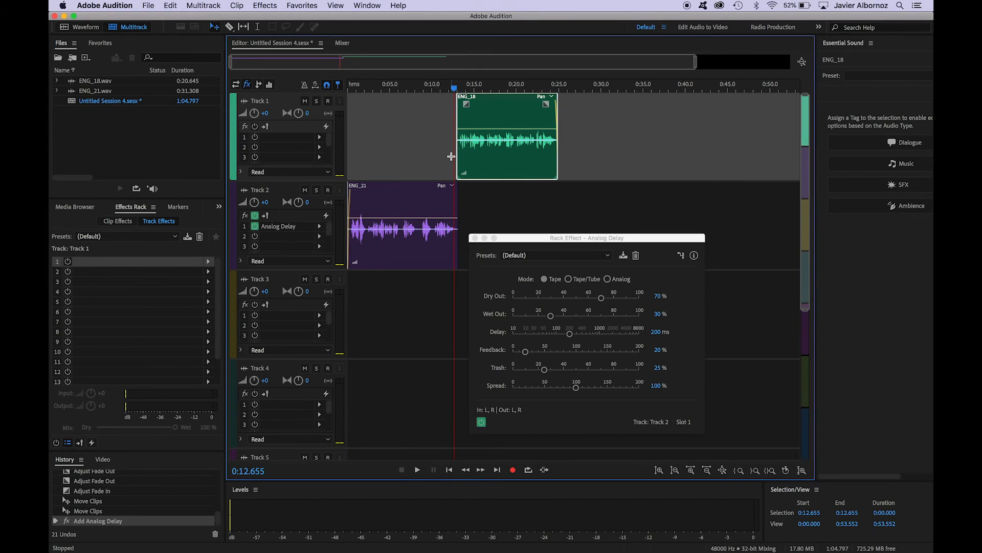
pyautogui.press('space')
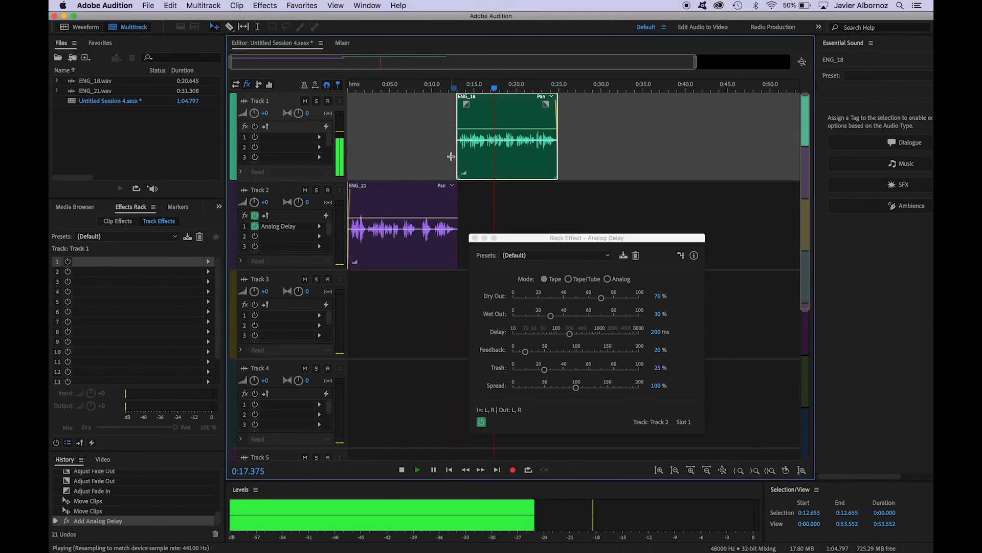
pyautogui.press('space')
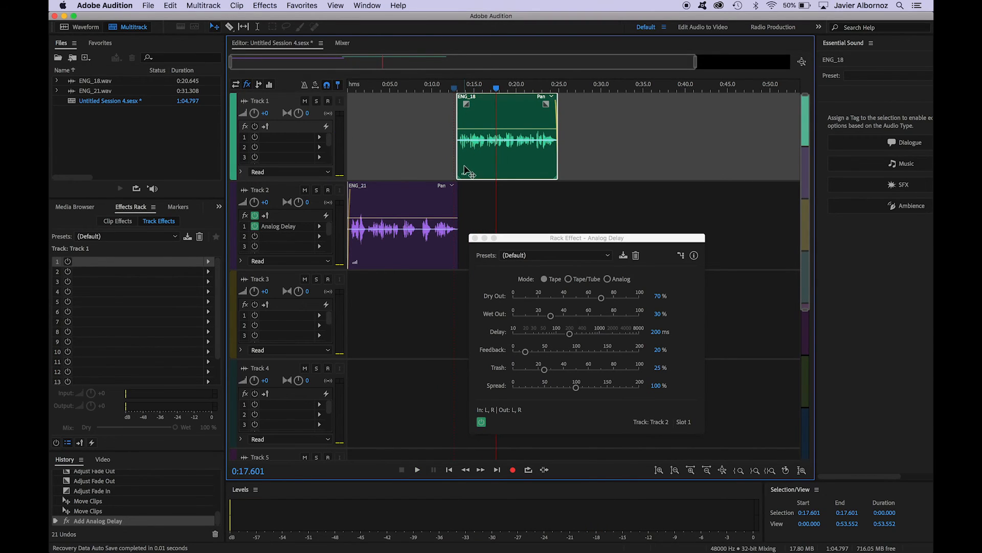
# Try ENG_18 on Track 2 right after ENG_21, playing it from about 0:13.2, and move it back to Track 1.
pyautogui.moveTo(486, 157); pyautogui.dragTo(490, 199)
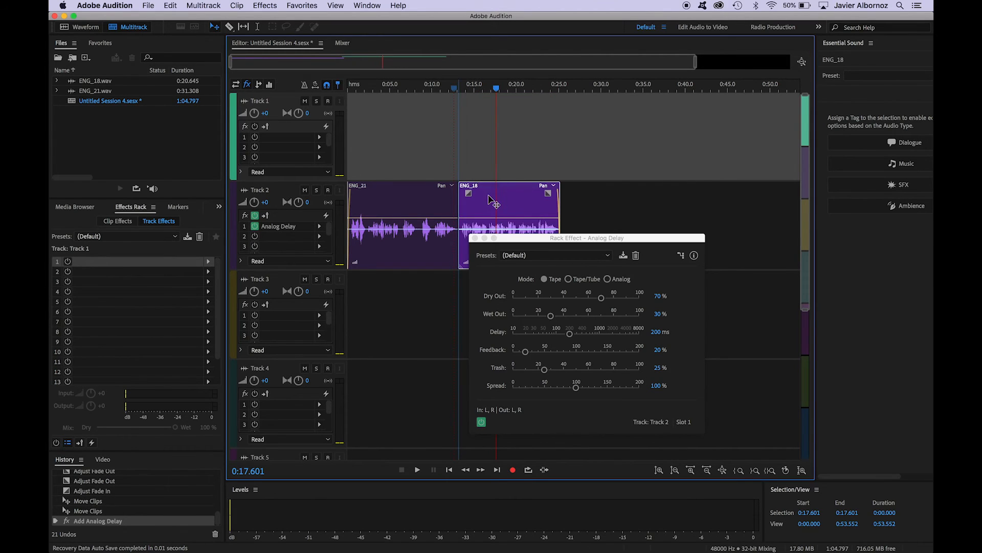
pyautogui.click(460, 89)
pyautogui.press('space')
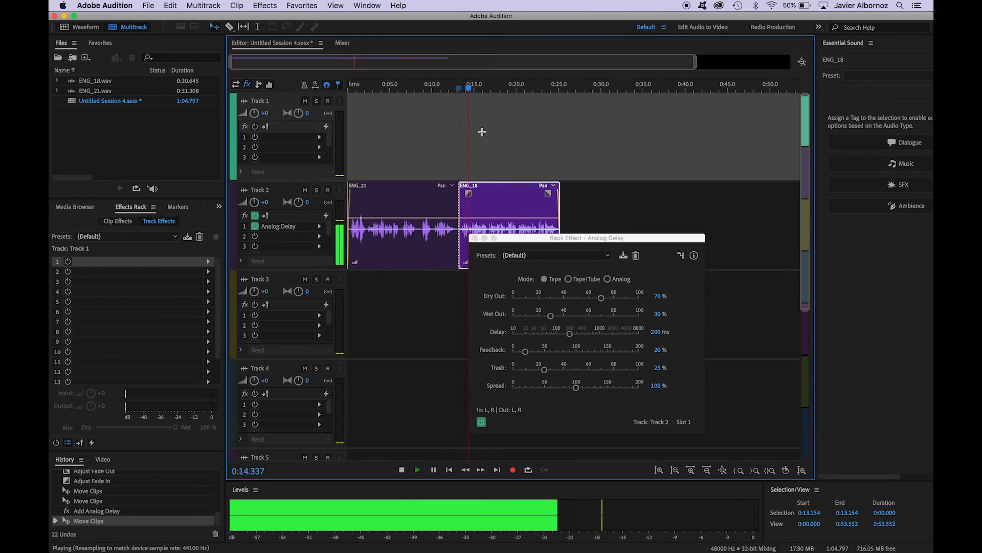
pyautogui.press('space')
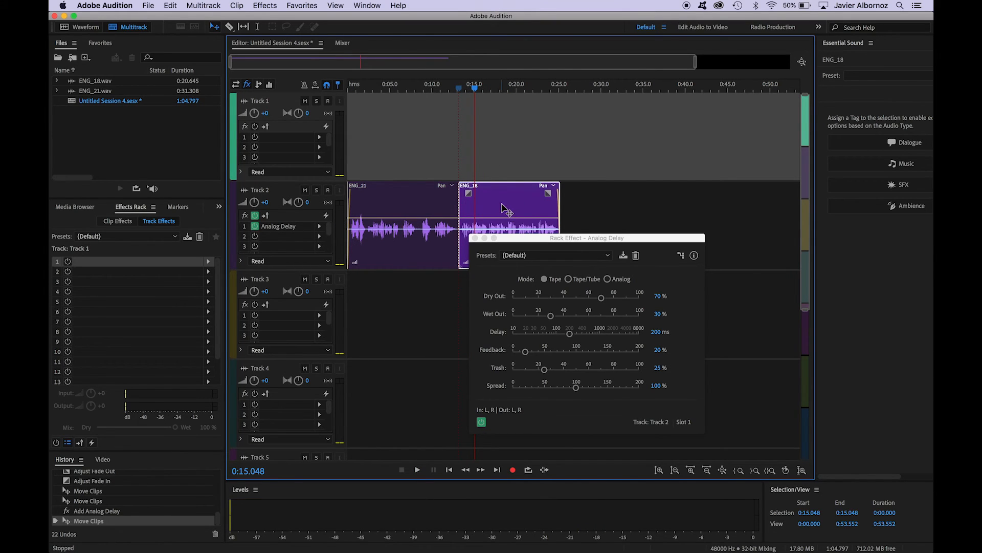
pyautogui.moveTo(503, 204); pyautogui.dragTo(500, 150)
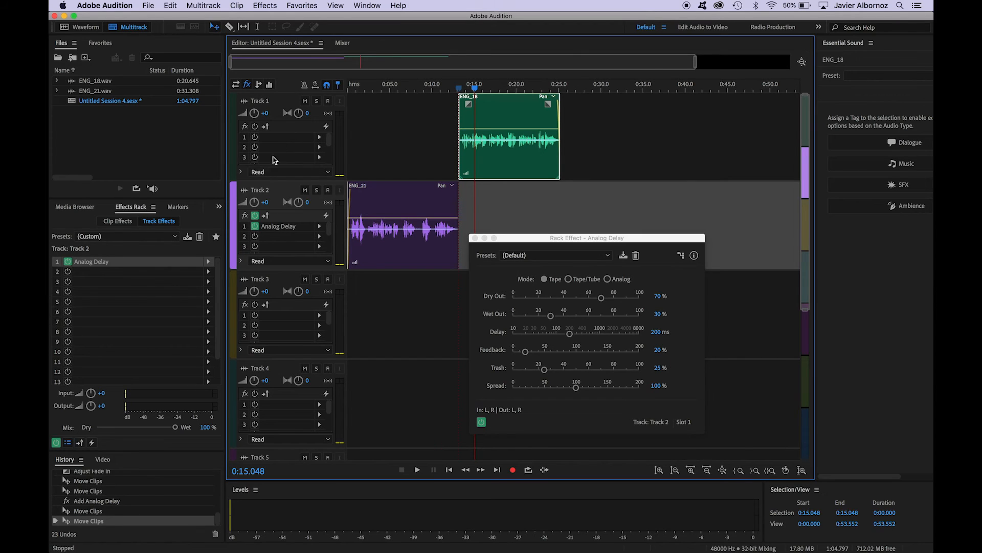
# Add Studio Reverb to Track 1's first effect slot and play ENG_18 with it from about 0:15.
pyautogui.click(279, 117)
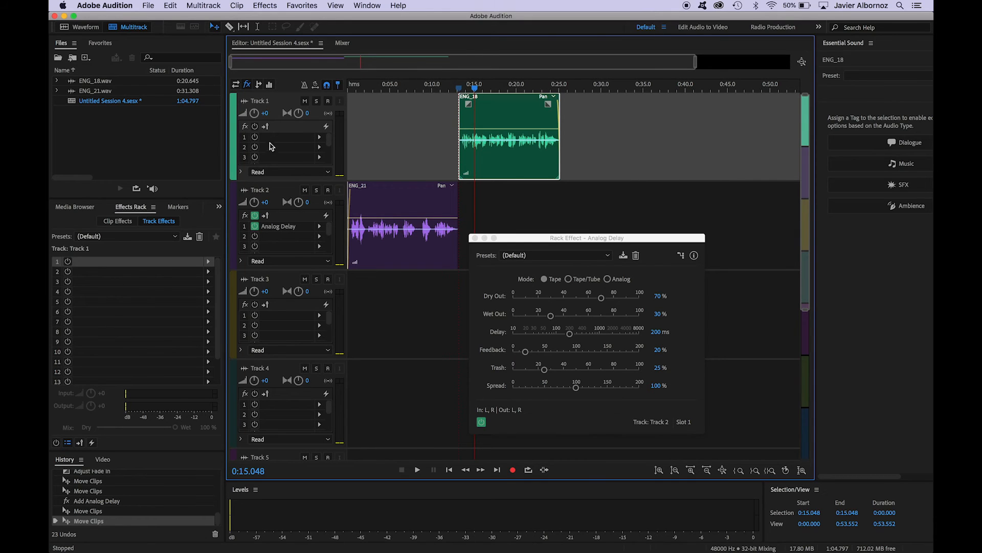
pyautogui.click(319, 138)
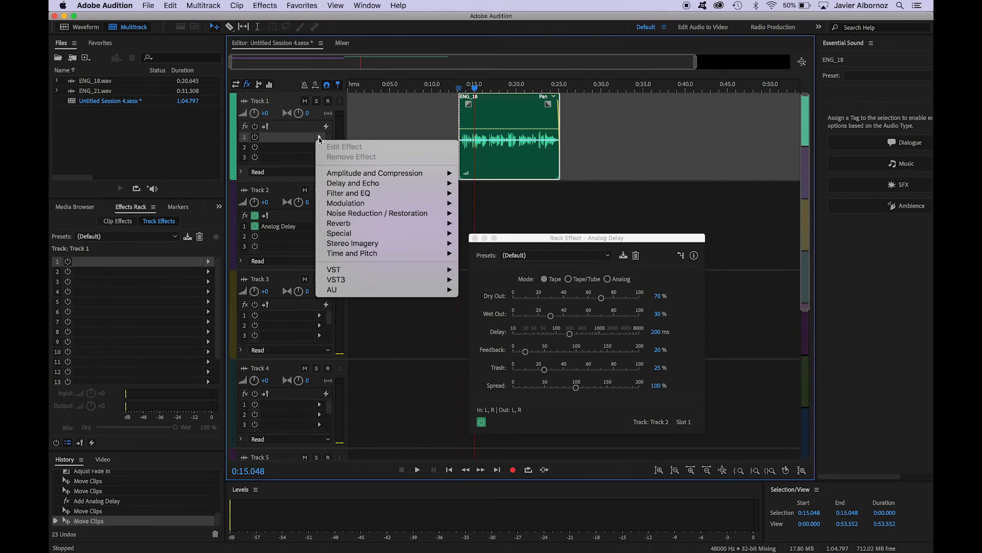
pyautogui.moveTo(345, 174)
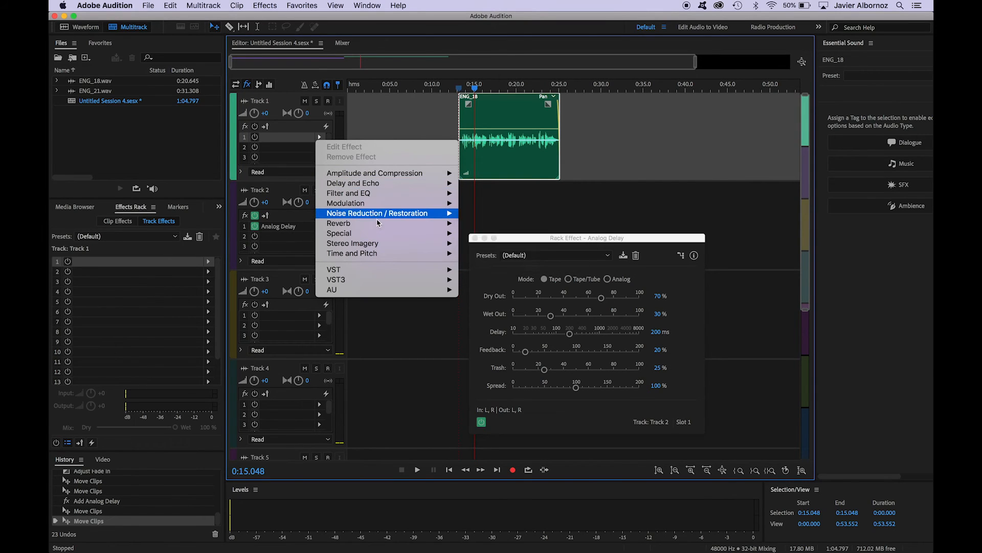
pyautogui.moveTo(379, 224)
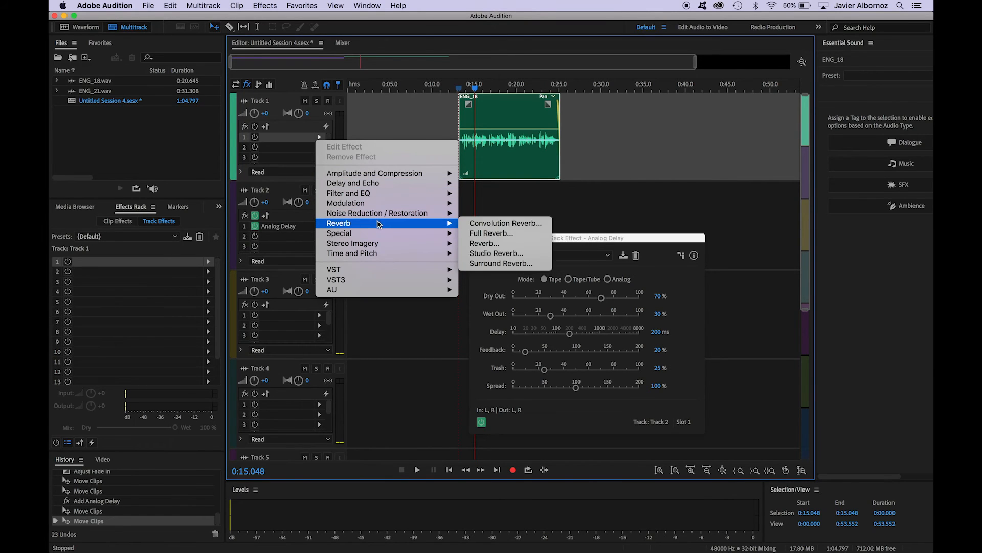
pyautogui.click(478, 255)
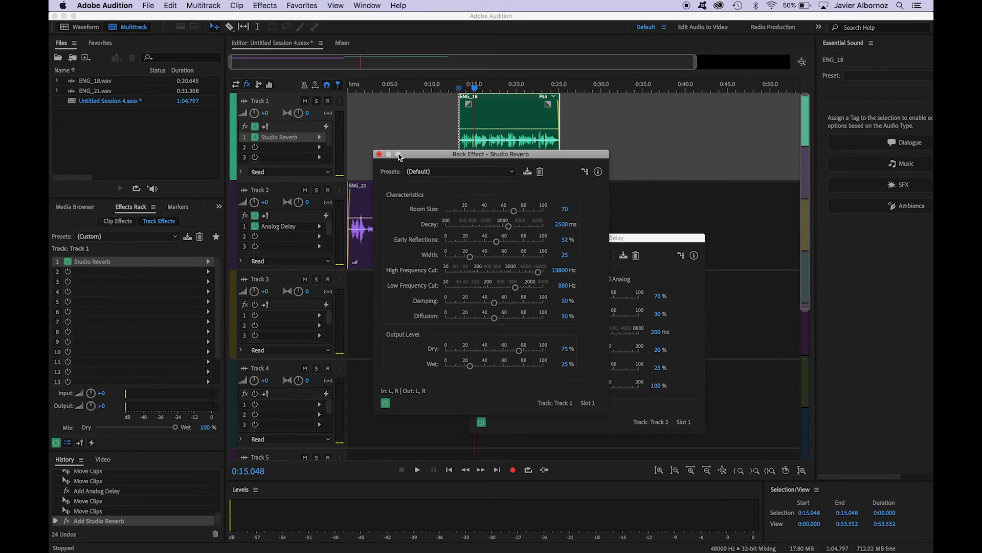
pyautogui.moveTo(431, 158); pyautogui.dragTo(290, 228)
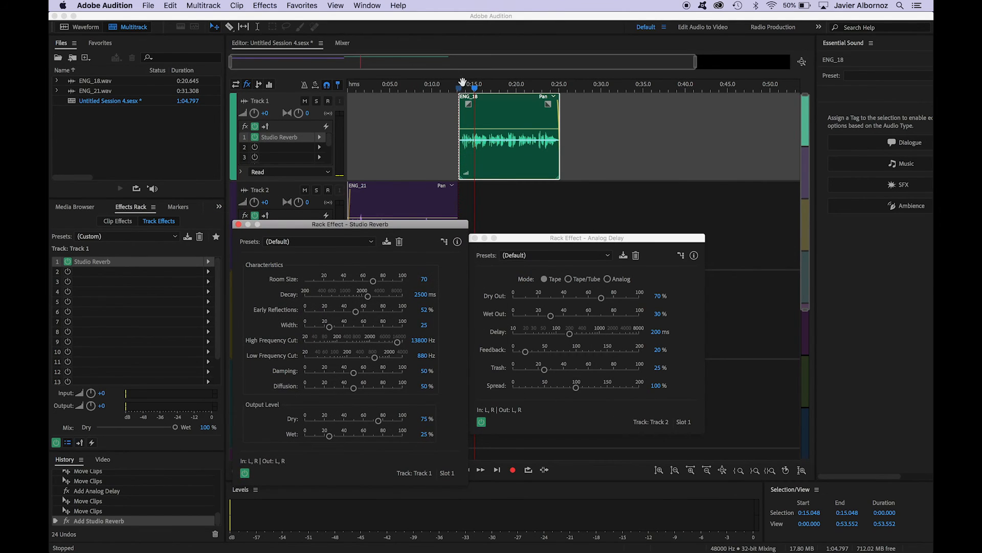
pyautogui.press('space')
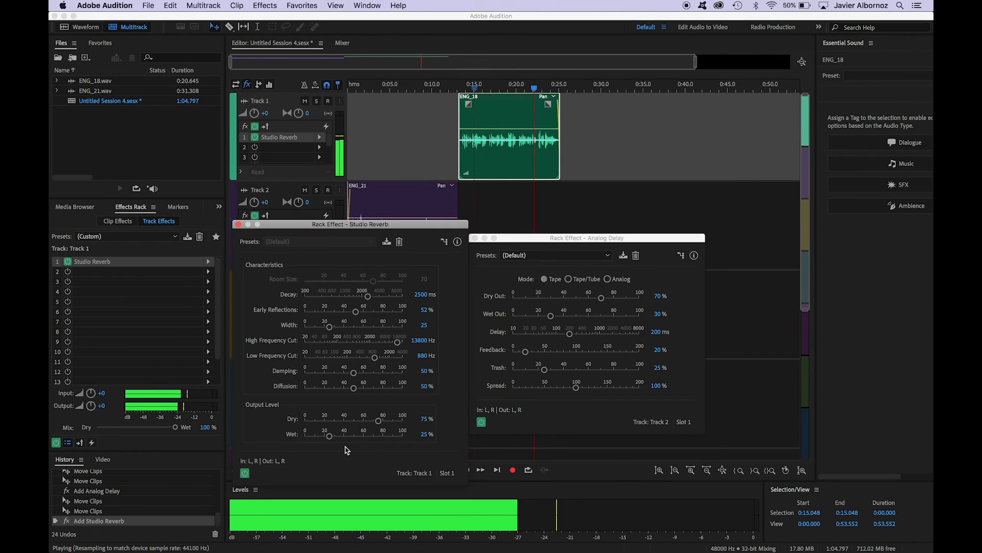
pyautogui.press('space')
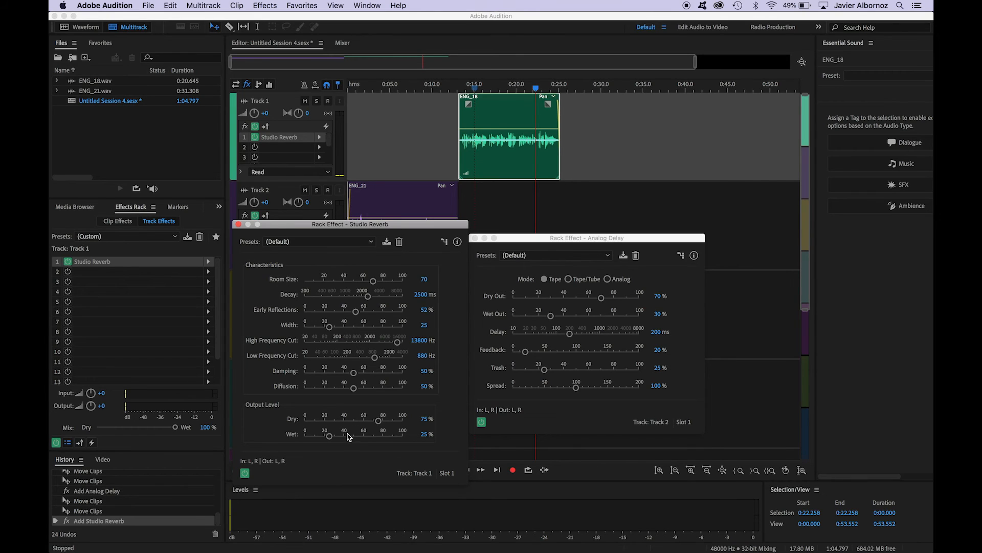
# Raise the Studio Reverb's wet output level to about 69% and play ENG_18 from its beginning.
pyautogui.click(380, 421)
pyautogui.moveTo(331, 439); pyautogui.dragTo(376, 441)
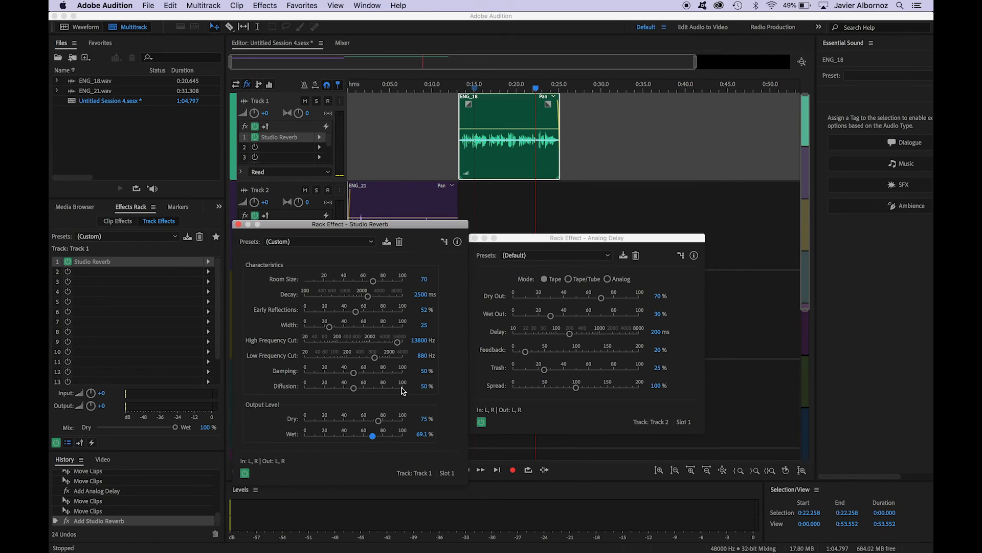
pyautogui.click(460, 91)
pyautogui.press('space')
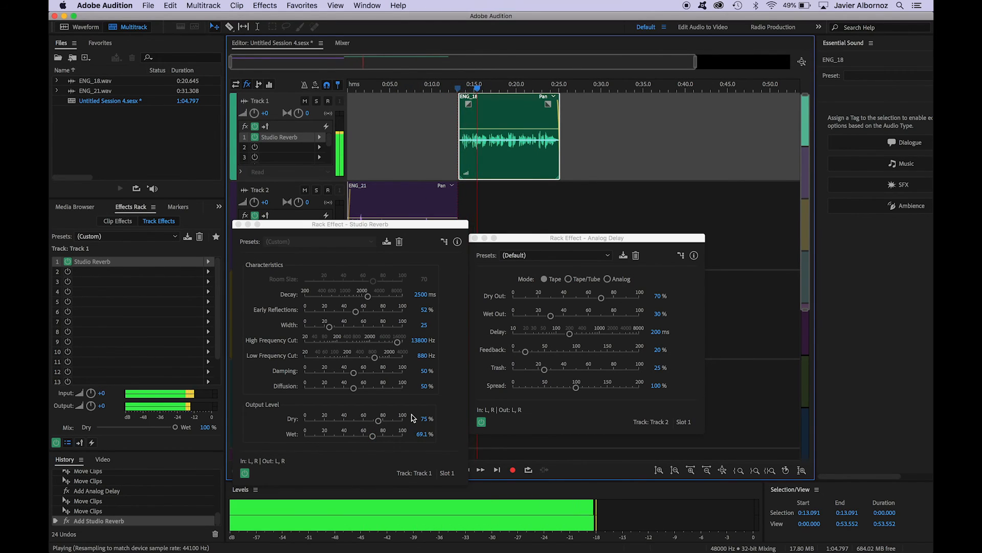
pyautogui.press('space')
# Set the Studio Reverb's dry level to 0% and its wet level to about 89%, and play ENG_18 from about 0:16.
pyautogui.moveTo(378, 421); pyautogui.dragTo(296, 434)
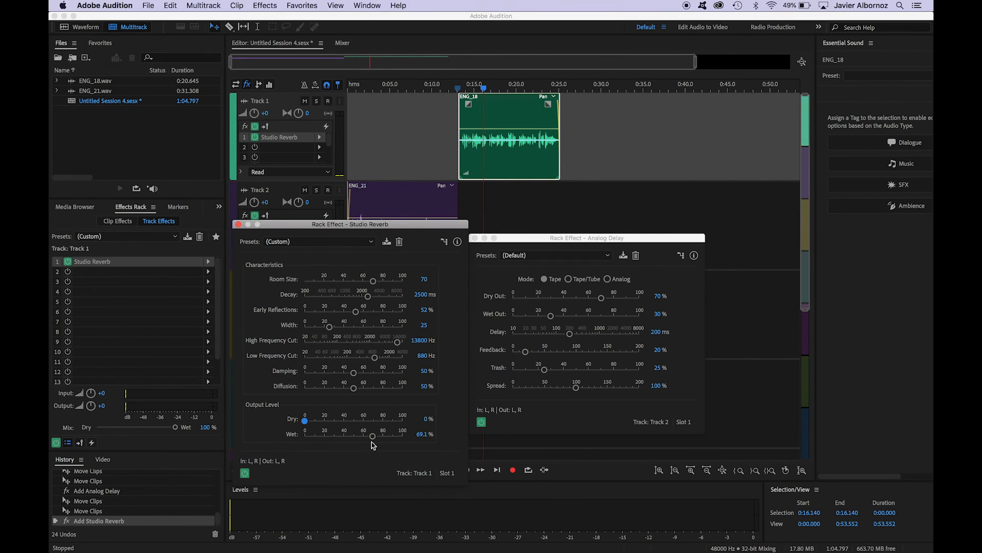
pyautogui.moveTo(370, 436); pyautogui.dragTo(393, 443)
pyautogui.press('space')
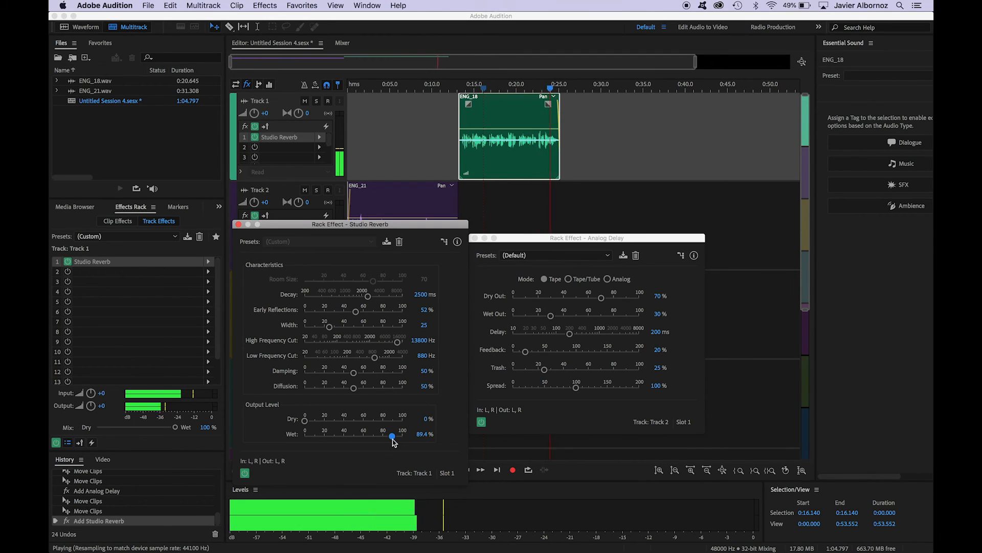
pyautogui.press('space')
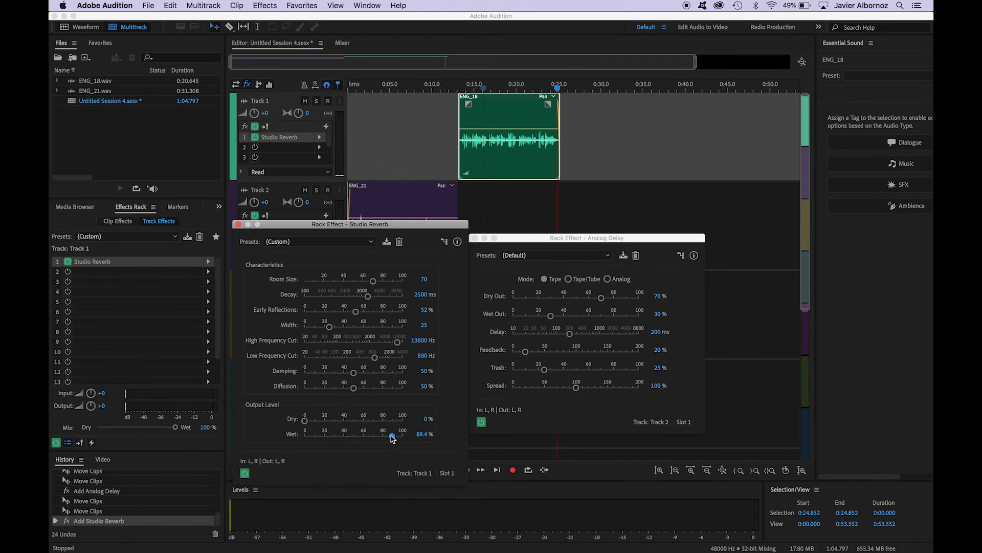
# Close the Studio Reverb and Analog Delay windows, and switch between ENG_21 and ENG_18, ending with Track 2's effects in the rack.
pyautogui.click(237, 225)
pyautogui.click(475, 239)
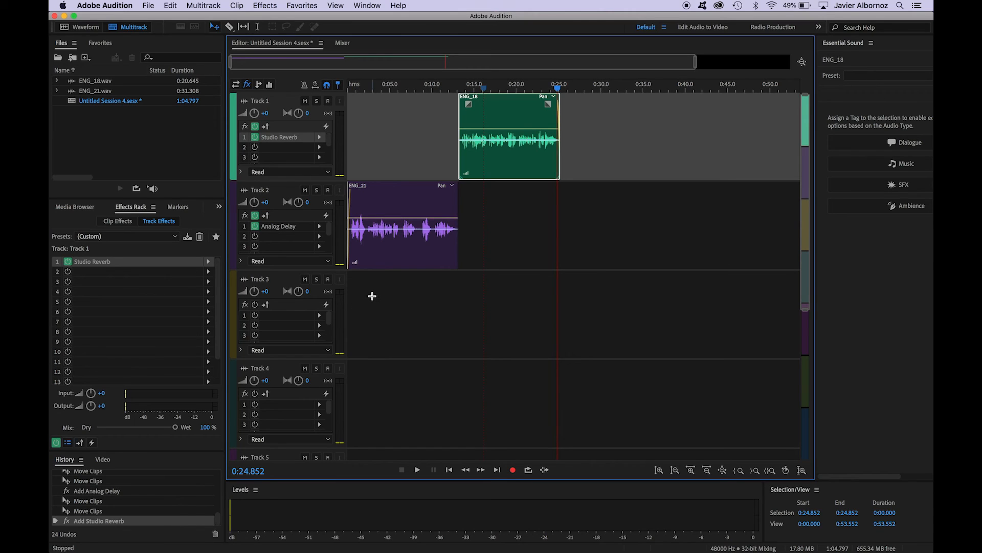
pyautogui.click(404, 255)
pyautogui.click(501, 176)
pyautogui.click(424, 250)
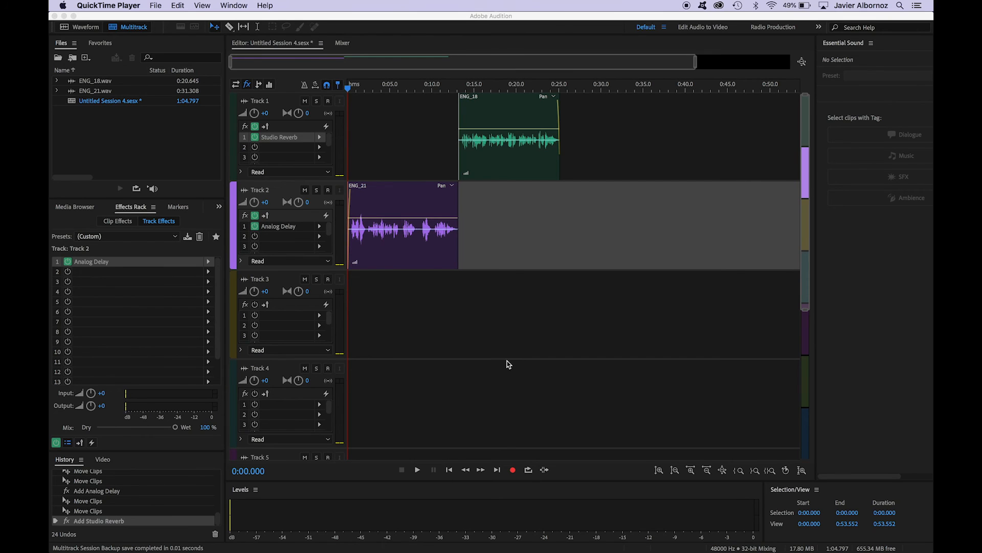
pyautogui.click(178, 22)
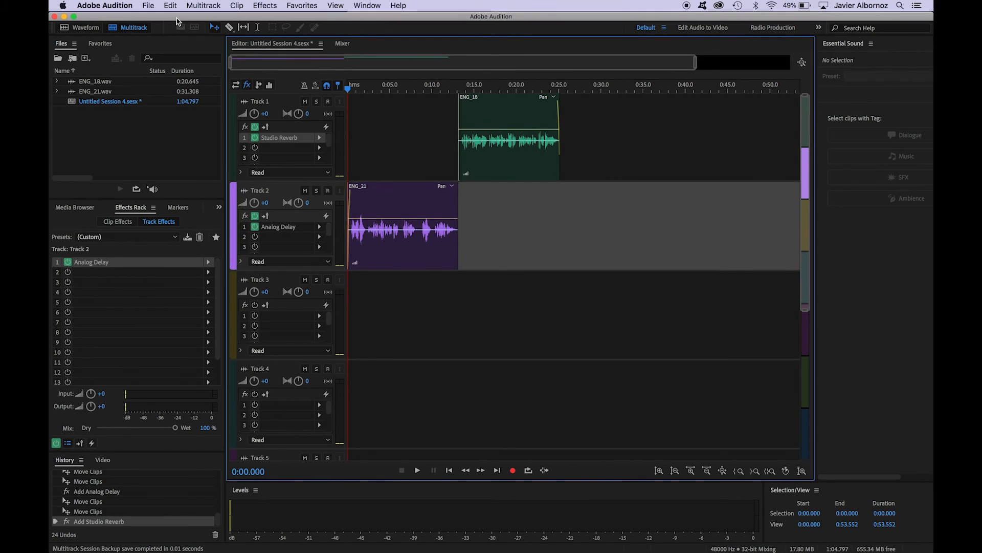
pyautogui.click(146, 5)
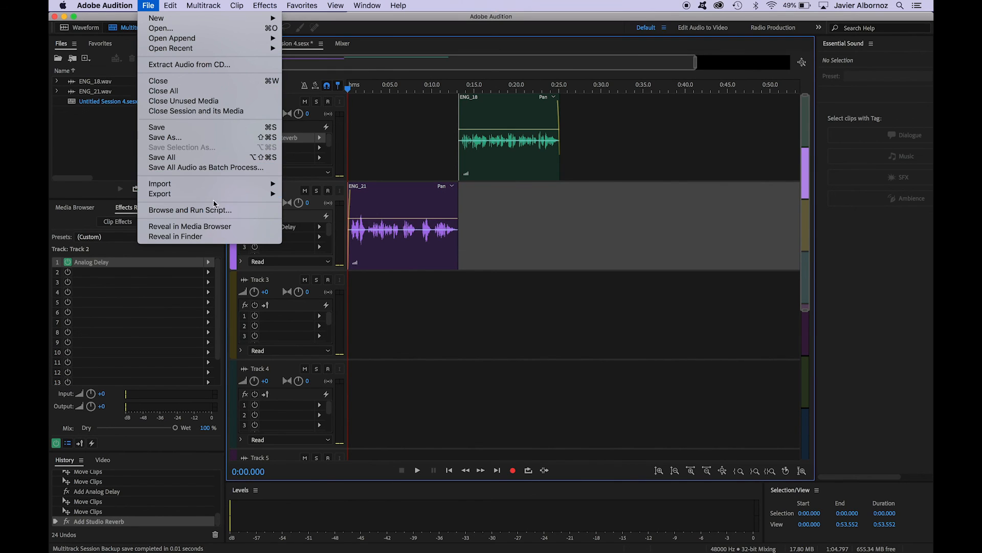
pyautogui.moveTo(212, 197)
pyautogui.moveTo(324, 245)
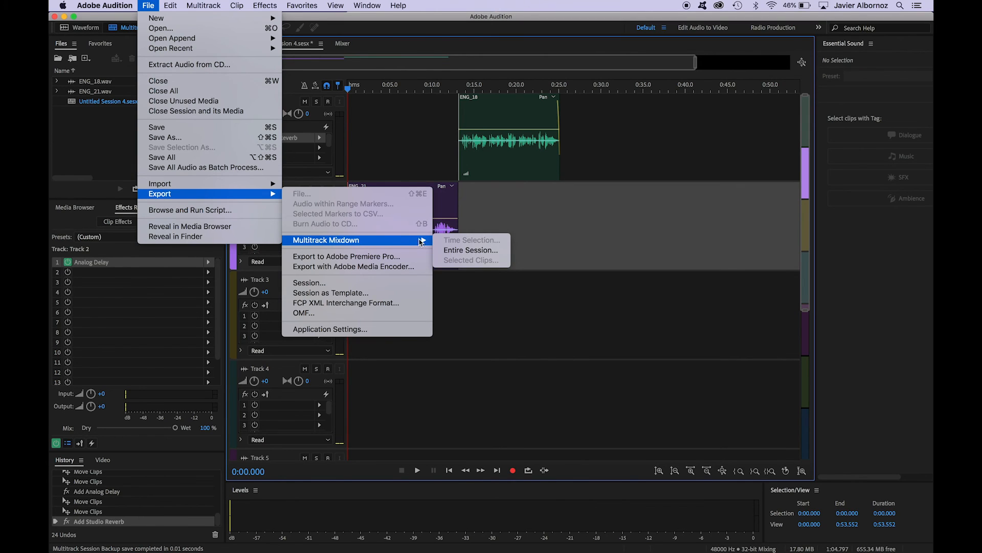
pyautogui.click(545, 205)
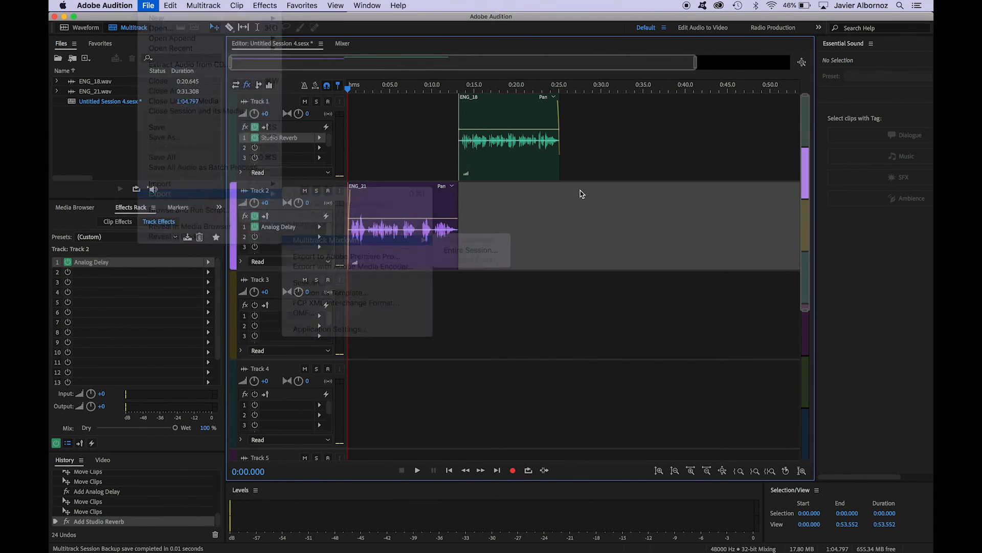
# Select both the ENG_18 and ENG_21 clips and start a multitrack mixdown export of the selected clips only.
pyautogui.moveTo(600, 137); pyautogui.dragTo(389, 236)
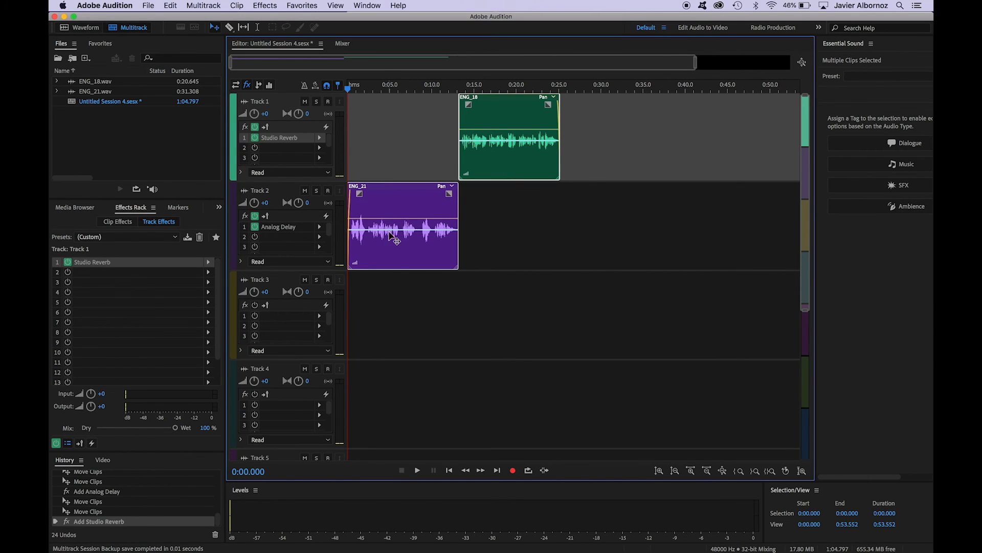
pyautogui.click(144, 5)
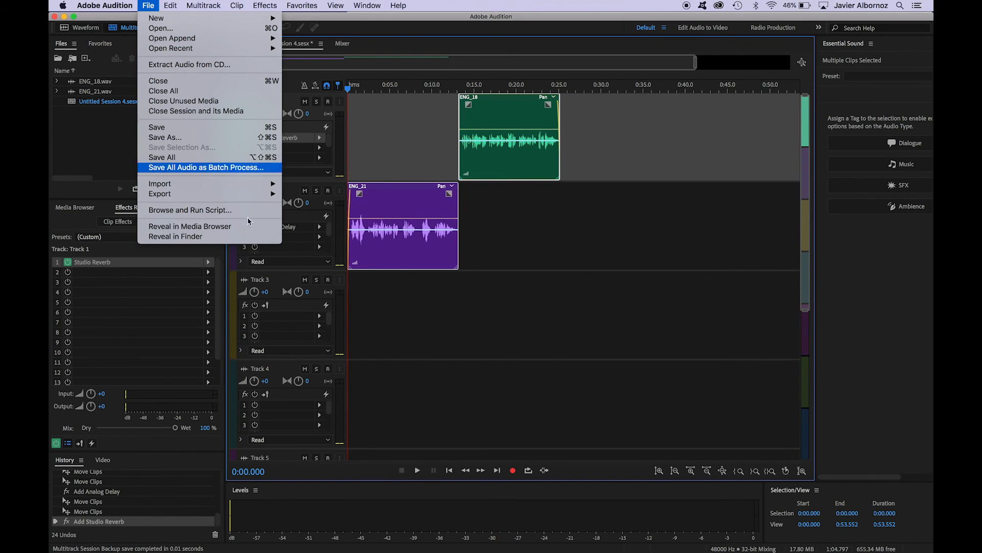
pyautogui.moveTo(247, 198)
pyautogui.moveTo(370, 240)
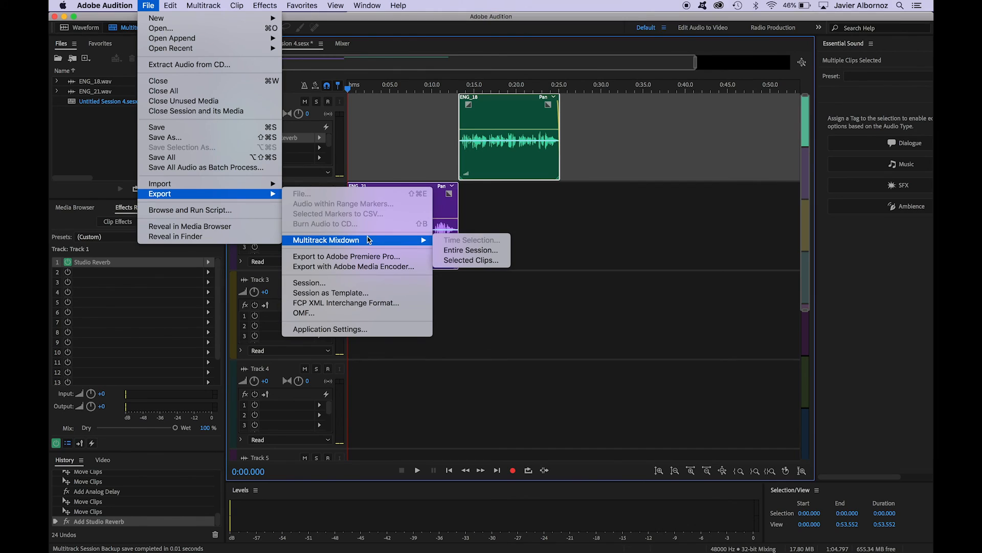
pyautogui.click(465, 261)
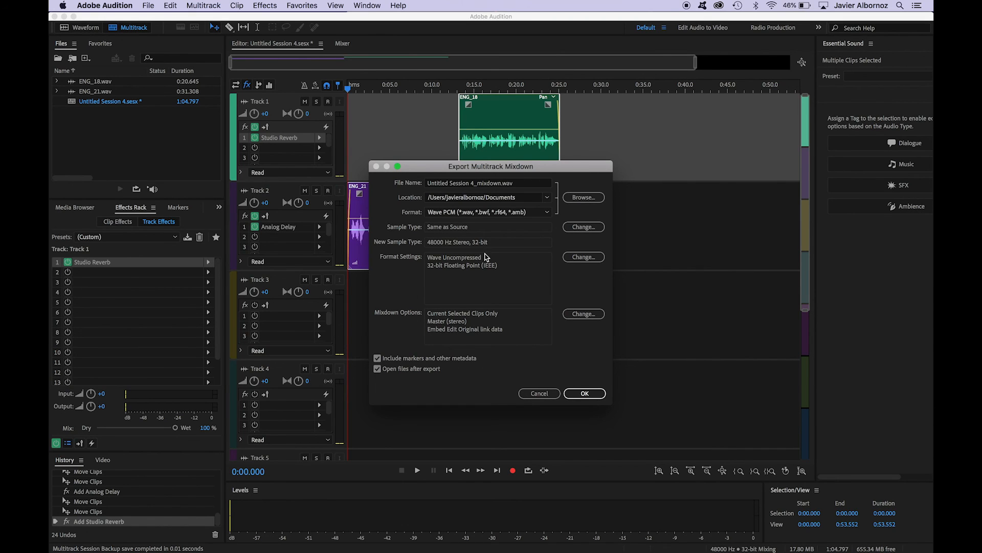
# Set the mixdown's WAV sample type to 24.0 Floating Point (Legacy Audition Format).
pyautogui.click(571, 258)
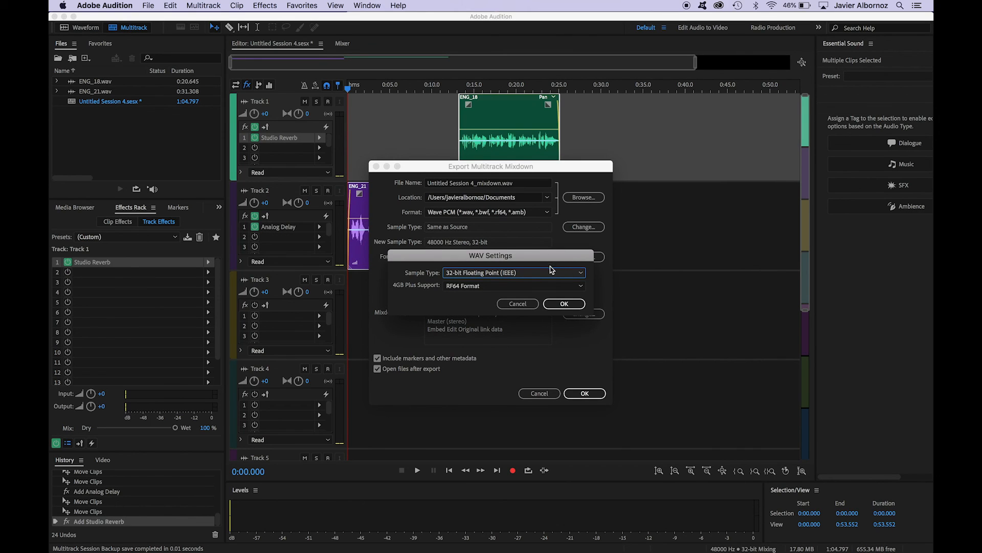
pyautogui.click(556, 275)
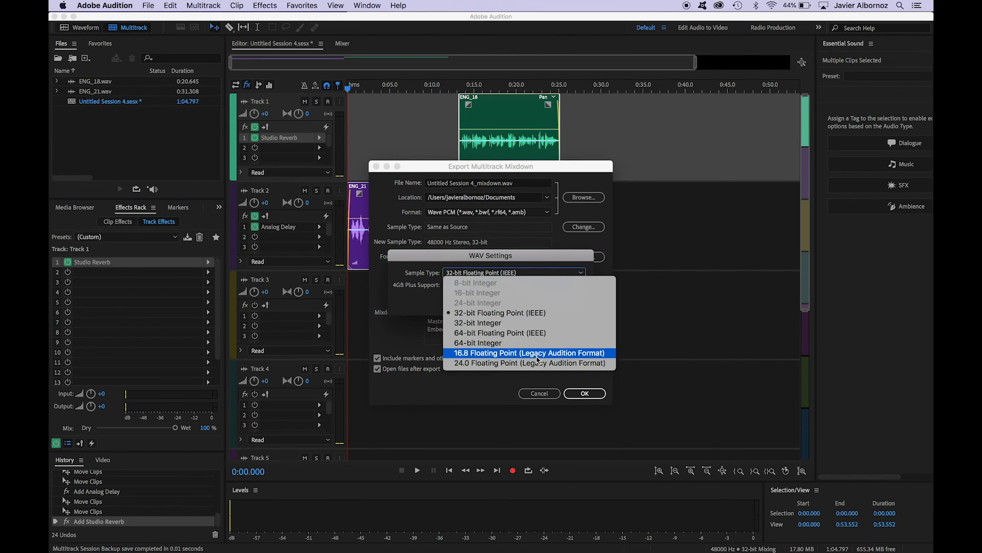
pyautogui.click(535, 372)
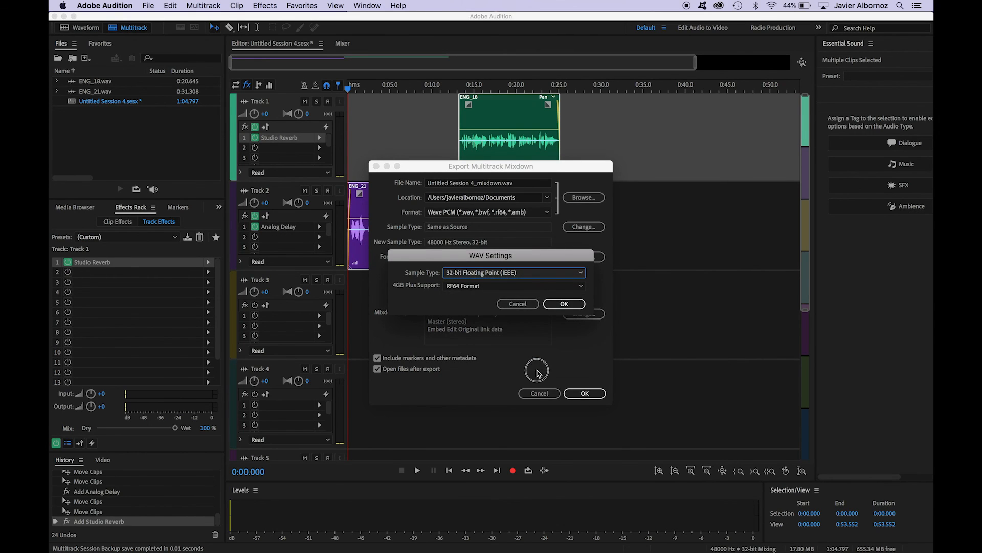
pyautogui.click(529, 274)
pyautogui.click(526, 363)
pyautogui.click(563, 306)
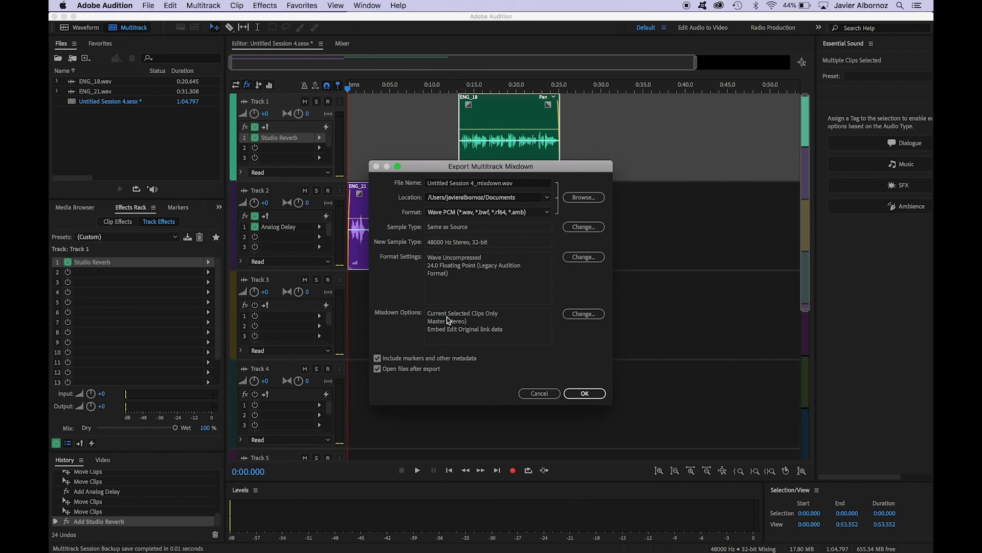
# Review the mixdown source and range options, keeping the stereo master and the Selected Clips range.
pyautogui.click(569, 315)
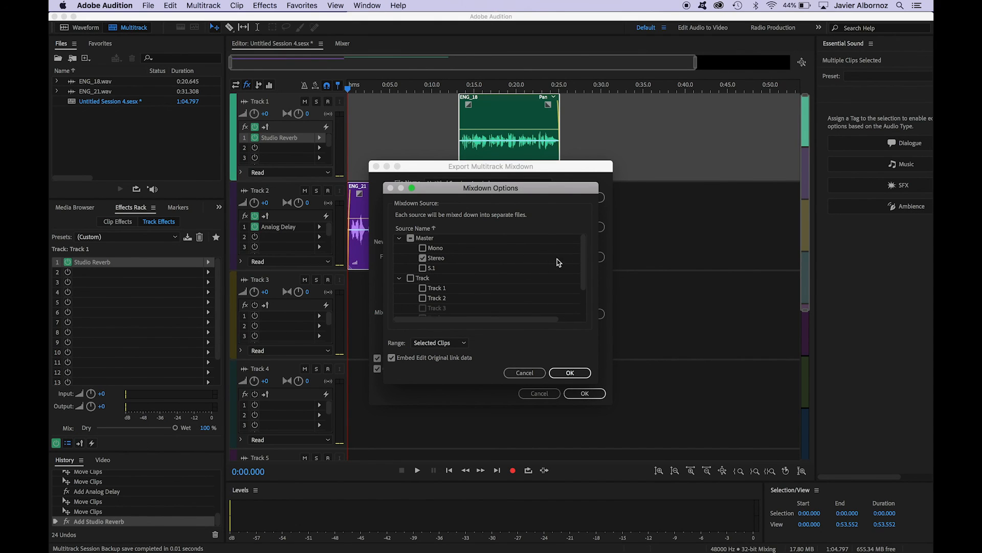
pyautogui.moveTo(586, 261)
pyautogui.mouseDown()
pyautogui.moveTo(585, 296)
pyautogui.moveTo(583, 257)
pyautogui.mouseUp()
pyautogui.click(453, 347)
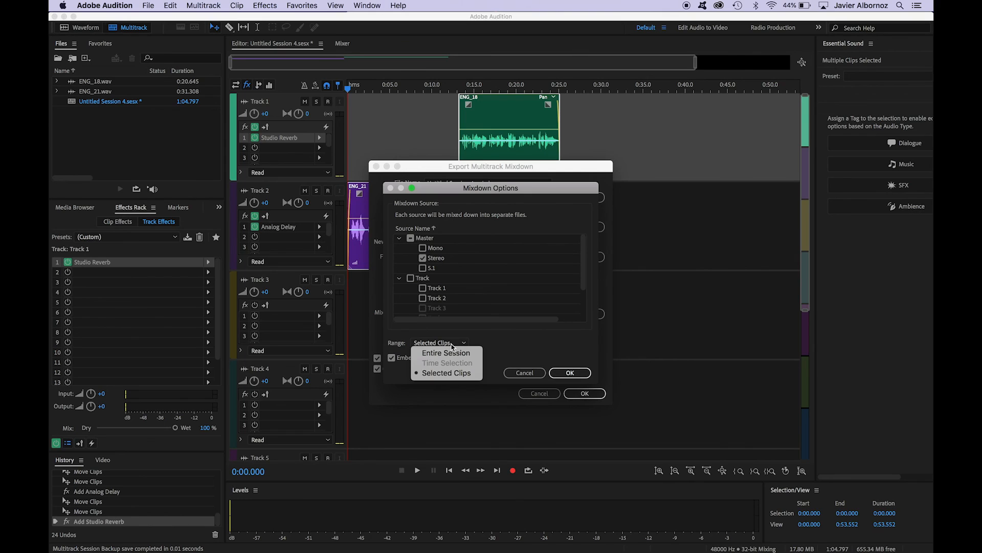
pyautogui.click(504, 340)
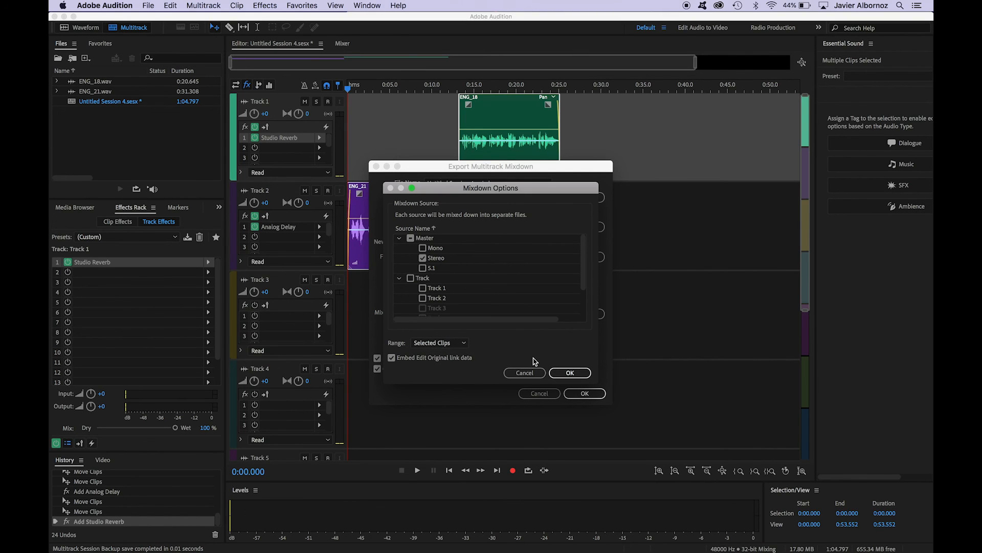
pyautogui.click(561, 376)
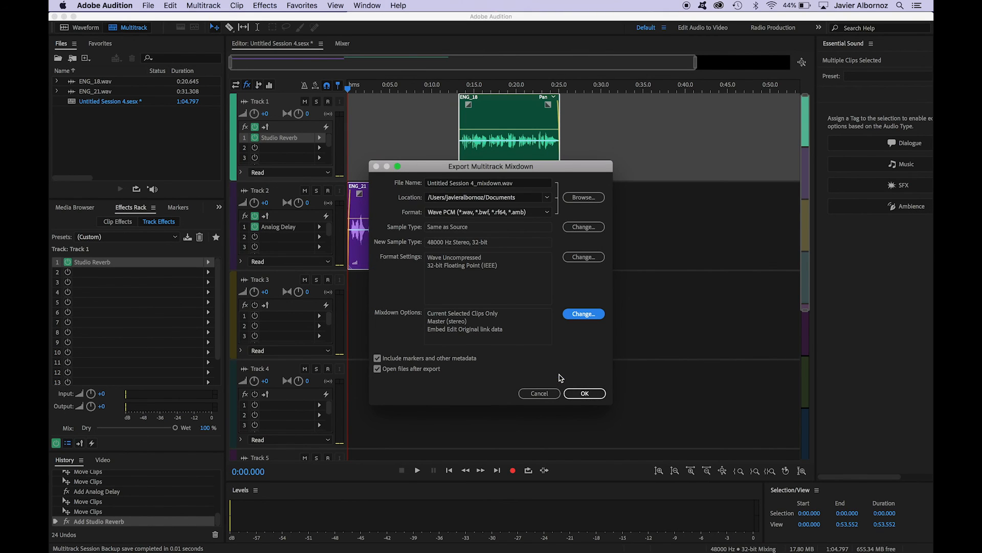
# Recheck the mixdown options without changing them and export the mixdown as Untitled Session 4_mixdown.wav in Wave PCM format.
pyautogui.click(572, 314)
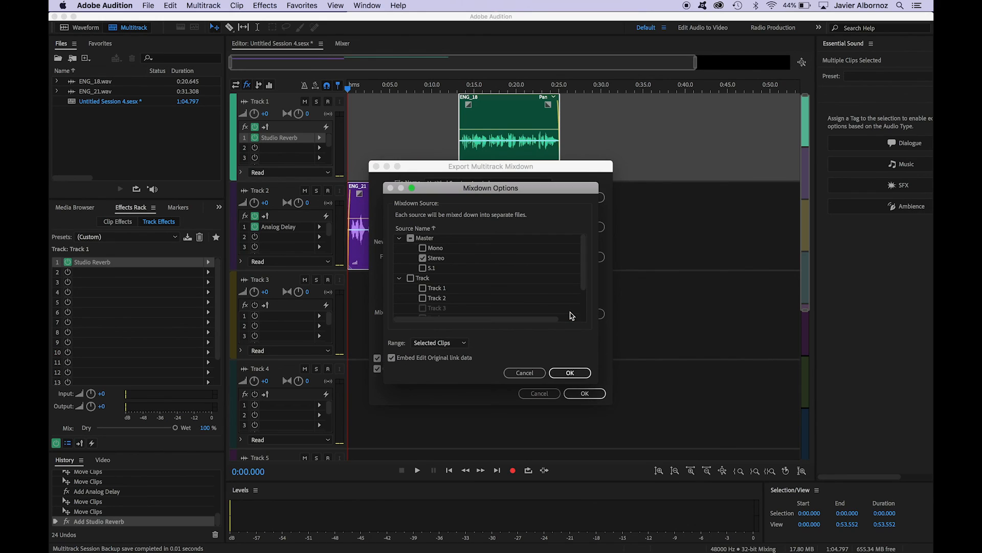
pyautogui.click(526, 377)
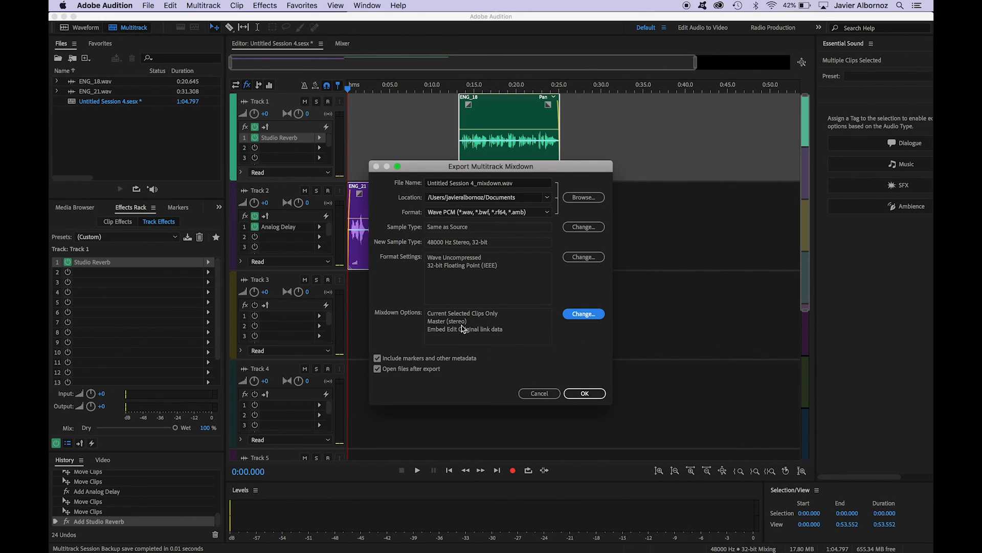
pyautogui.click(584, 393)
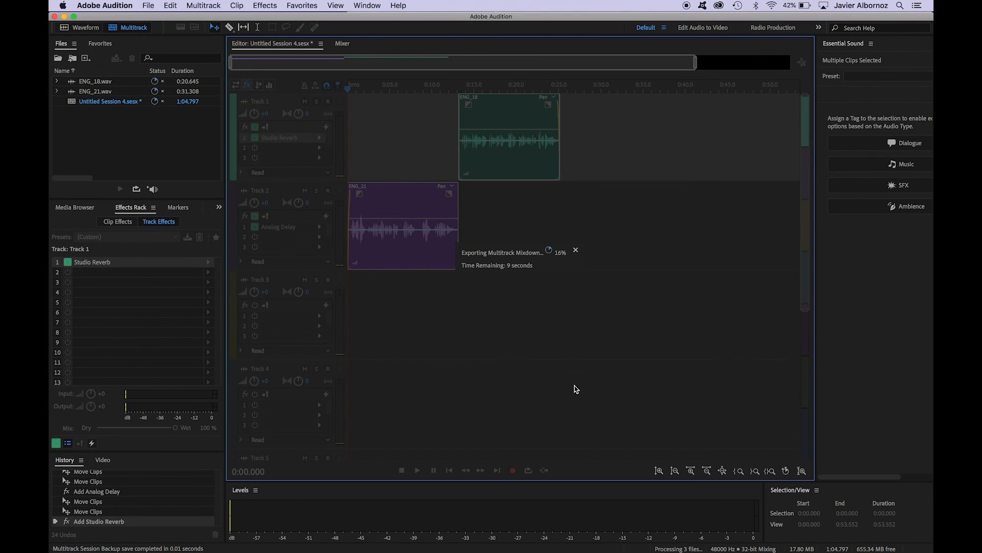